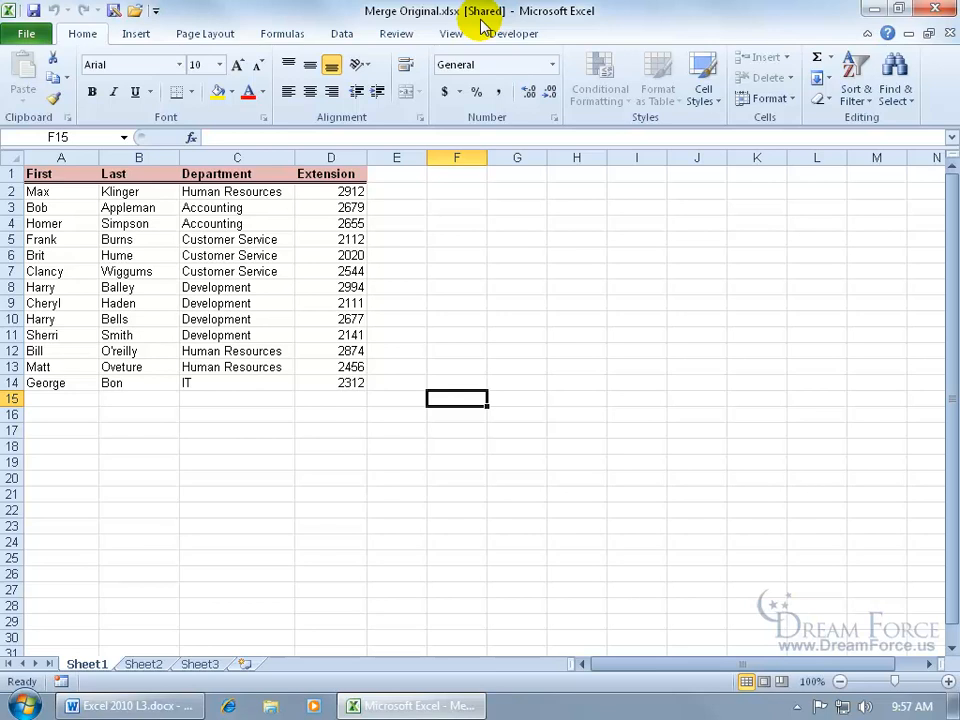
- Check the workbook's sharing settings for simultaneous multi-user changes and merging, leaving them as they are
click(397, 35)
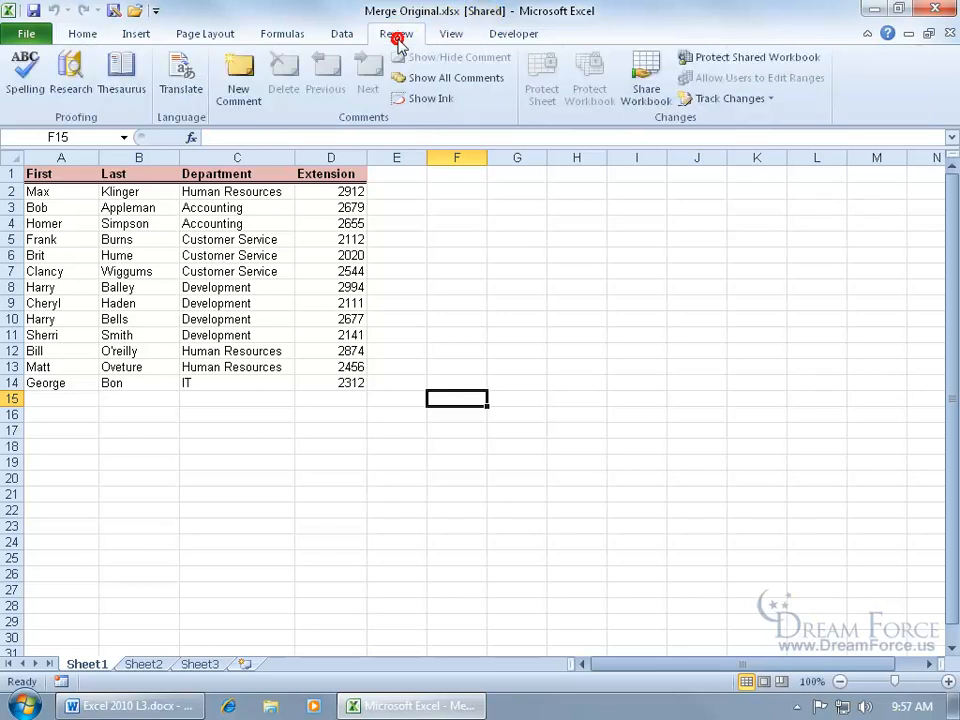
click(648, 94)
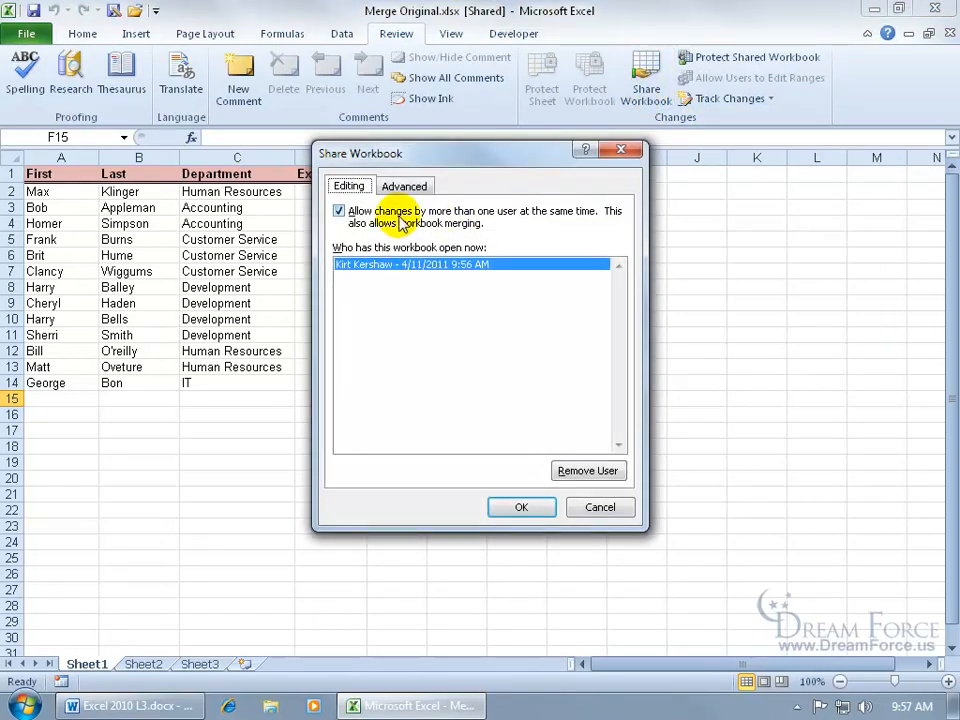
click(600, 507)
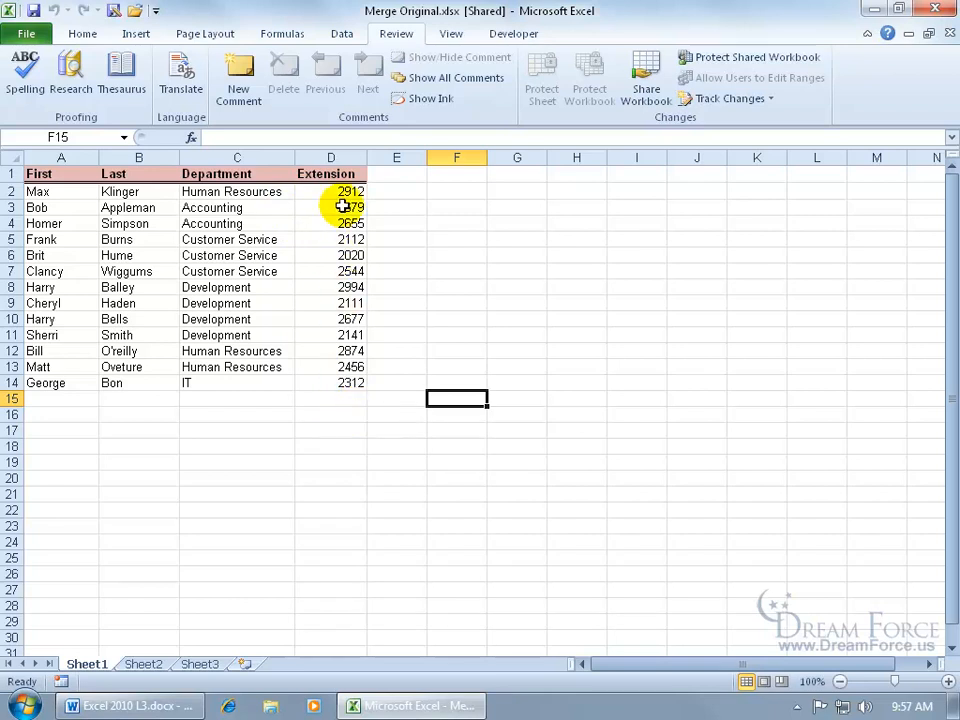
- Try moving the header row A1:D1 to G13:J13, and undo the move
drag(73, 172, 676, 371)
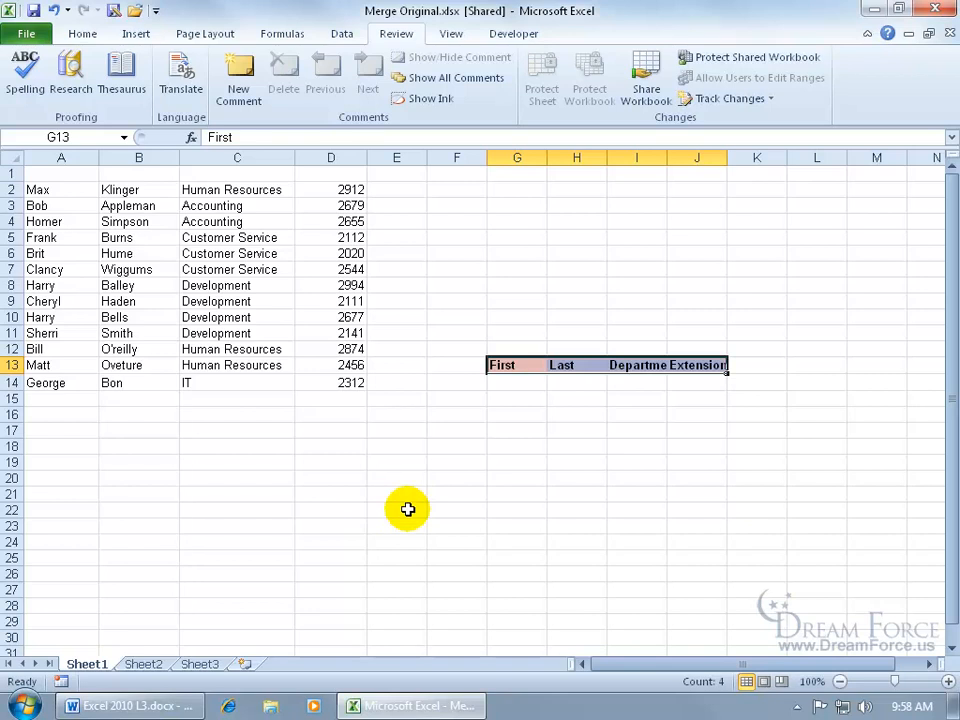
click(54, 11)
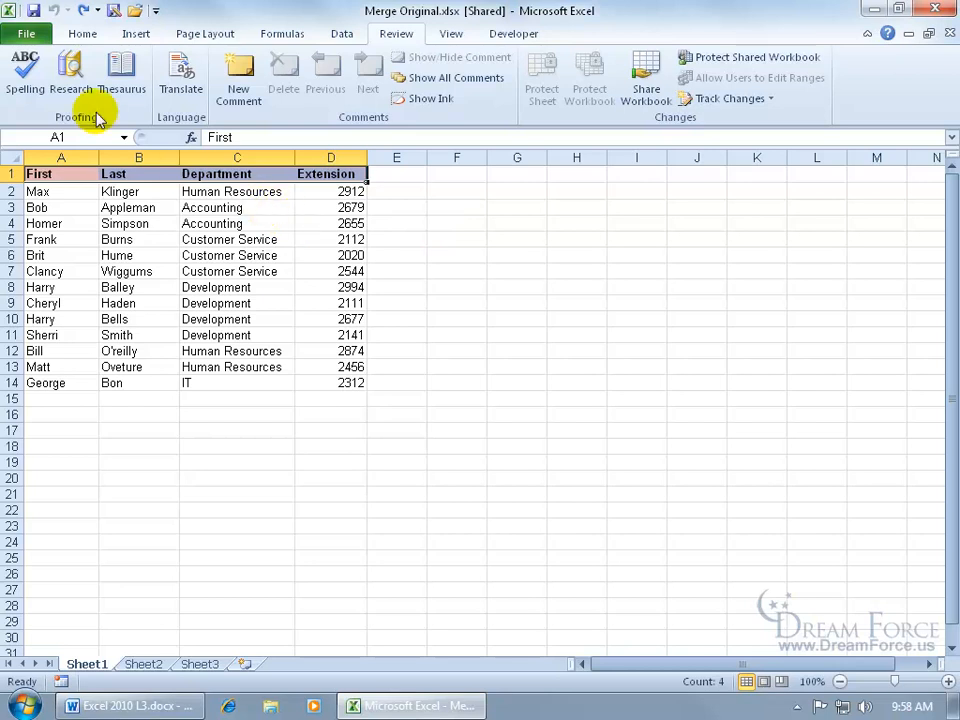
- Save a copy of the shared Merge Original workbook as 1 HR in the Exercises folder
click(28, 31)
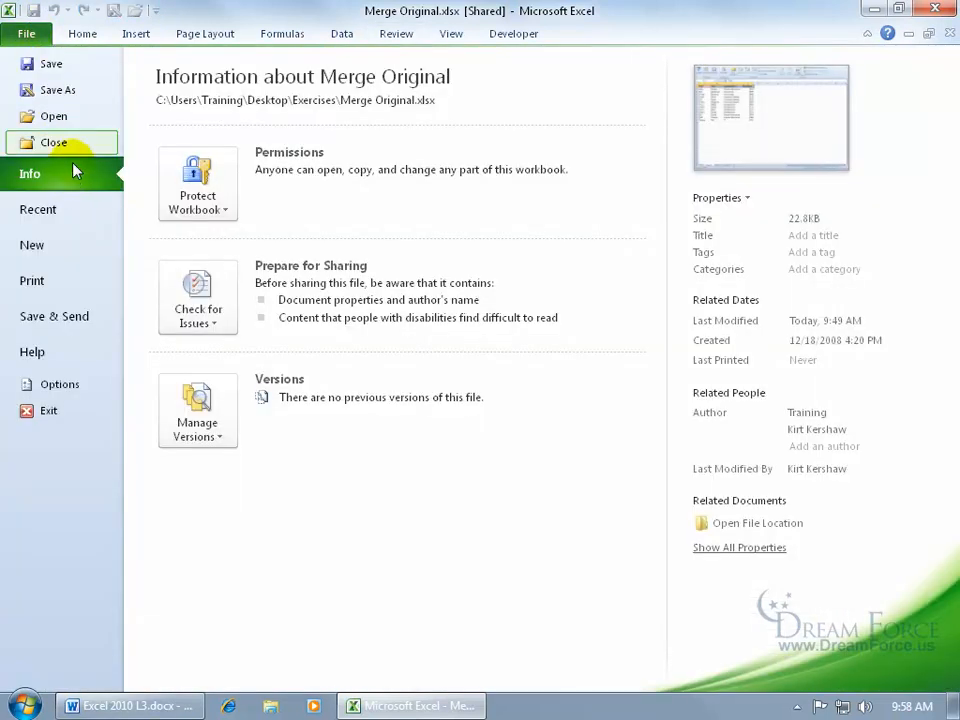
click(79, 91)
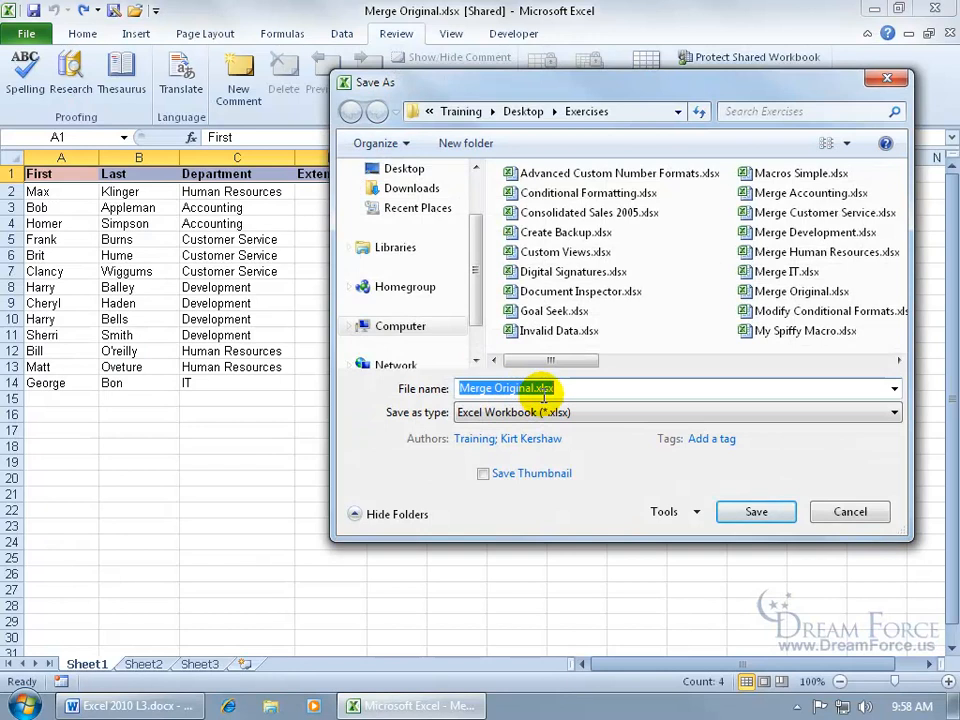
text(1 HR)
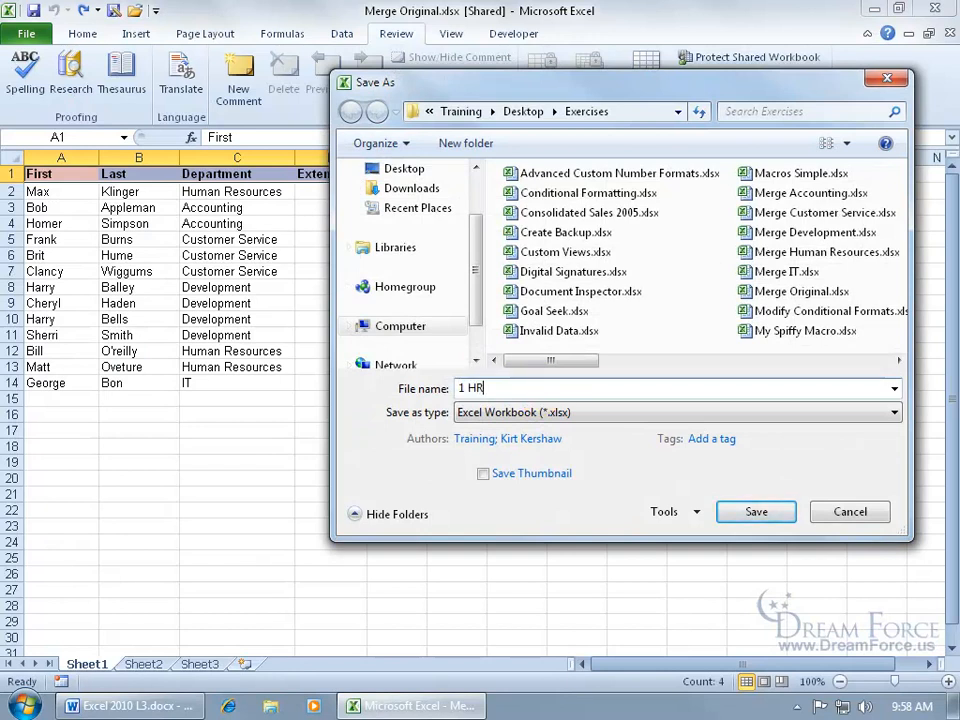
key(Return)
- Save another copy of the workbook as 2 AC in the Exercises folder and close it
click(113, 10)
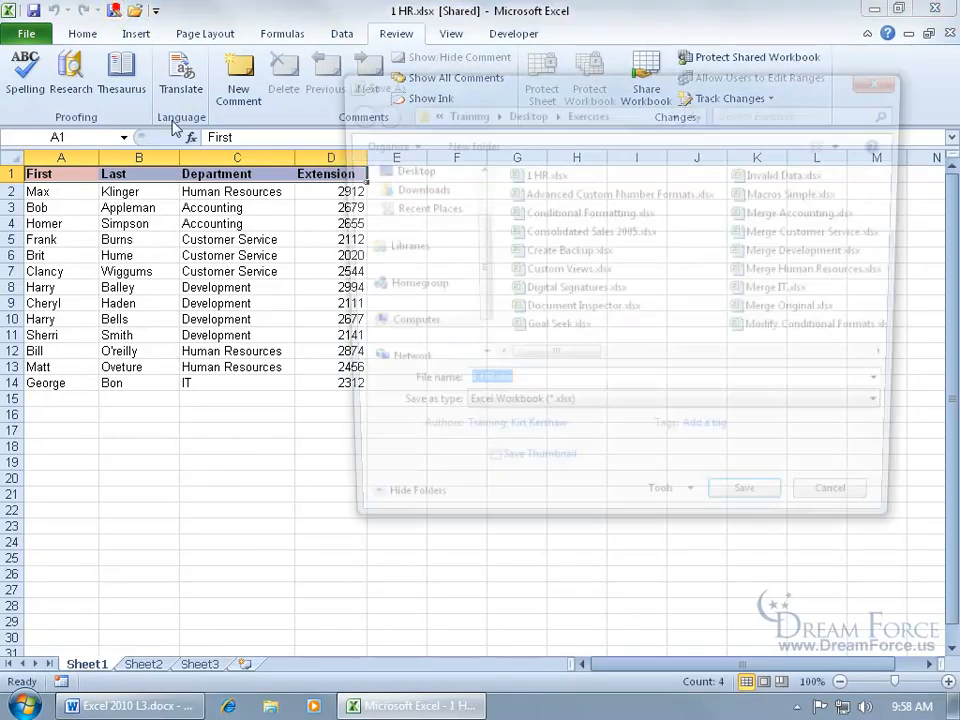
text(2 AC)
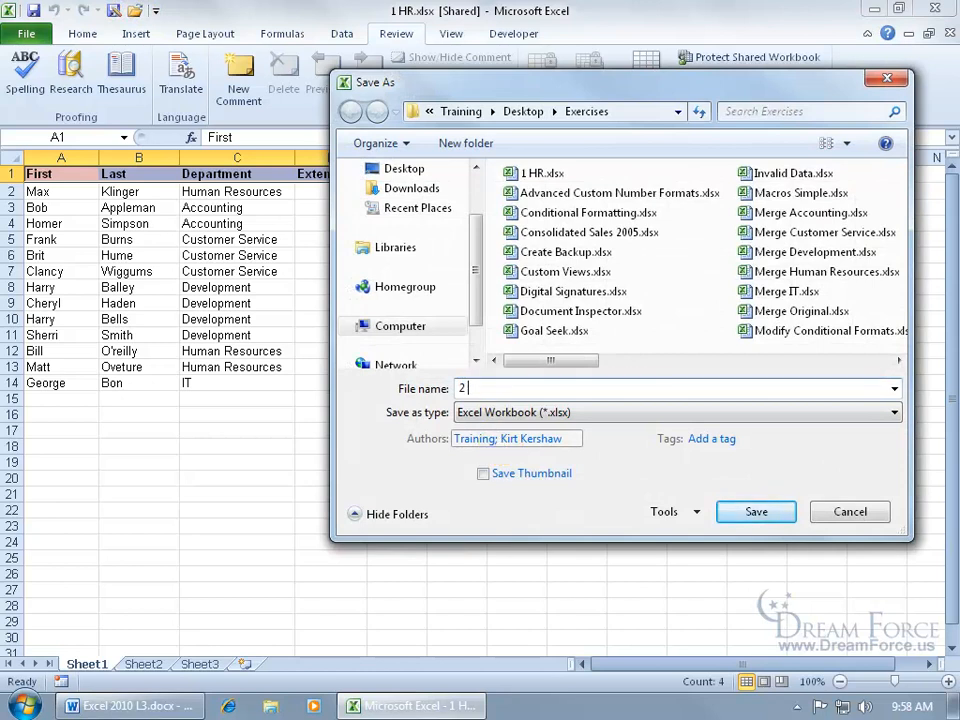
key(Return)
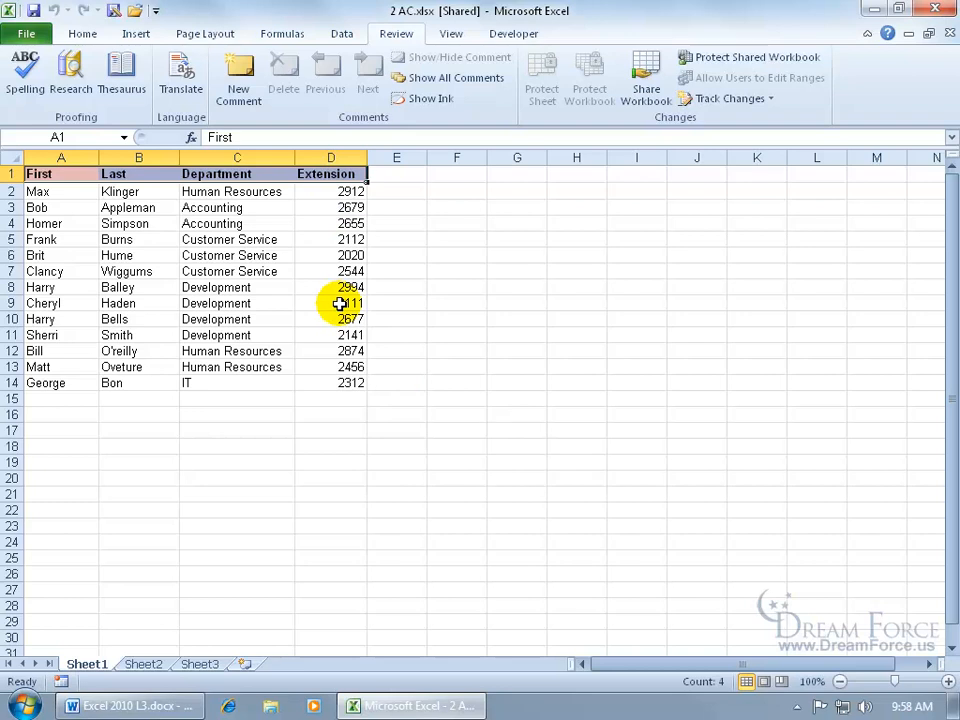
key(ctrl+w)
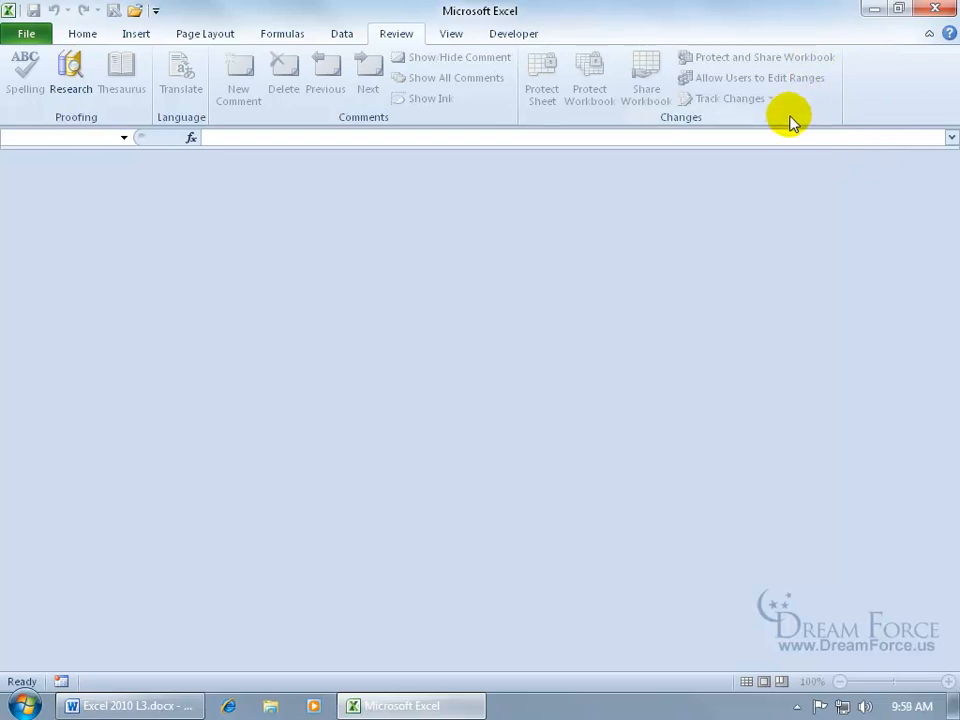
- Open 1 HR.xlsx from the Exercises folder on the desktop
click(872, 10)
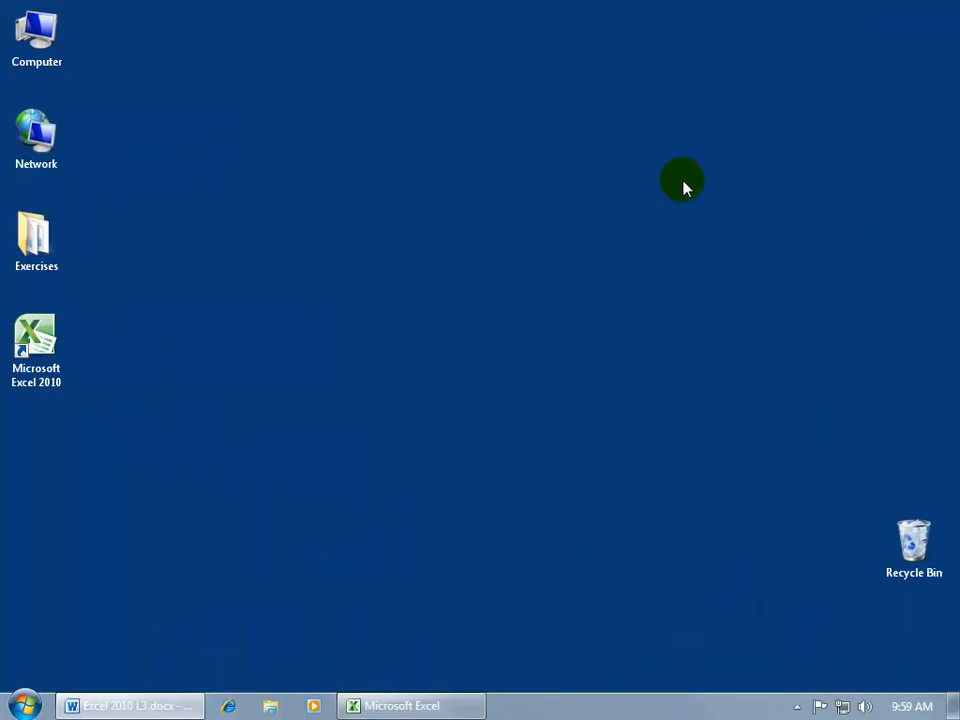
click(40, 258)
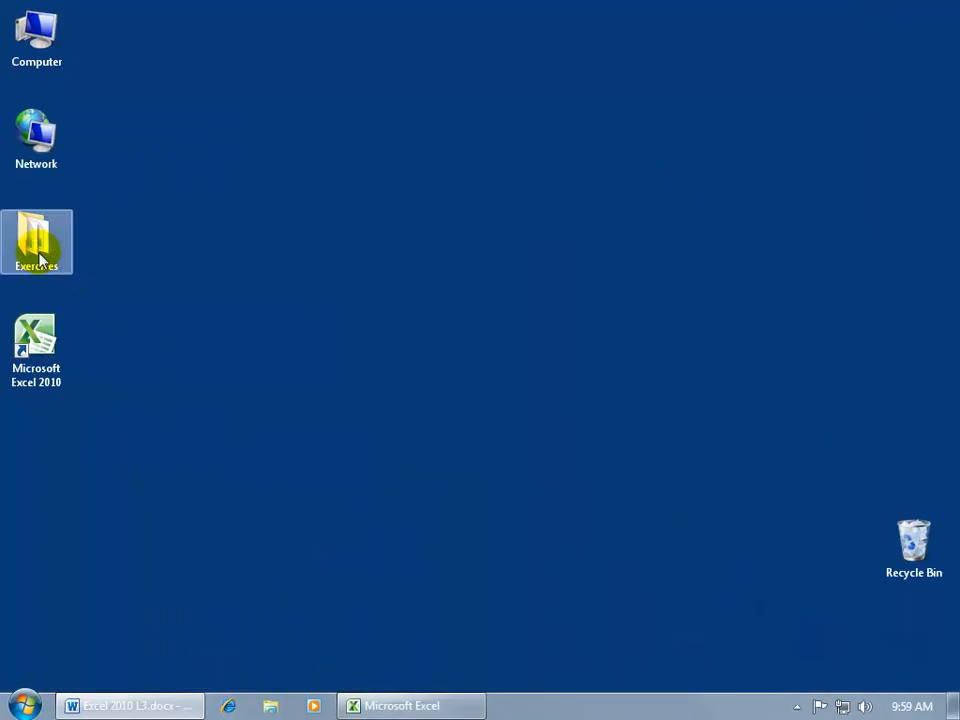
double_click(40, 258)
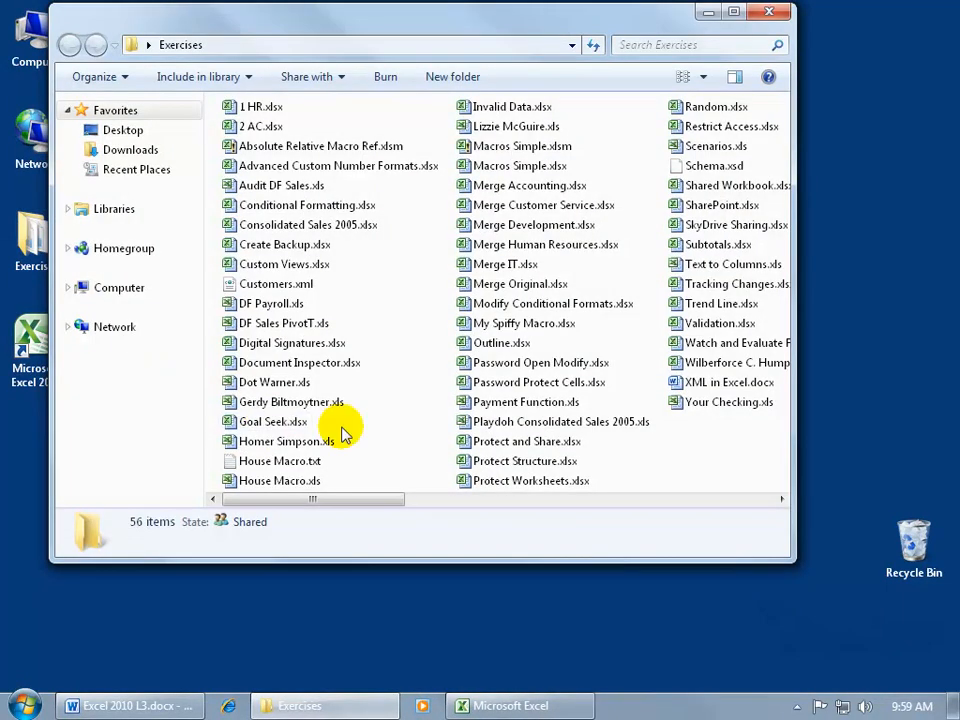
click(520, 283)
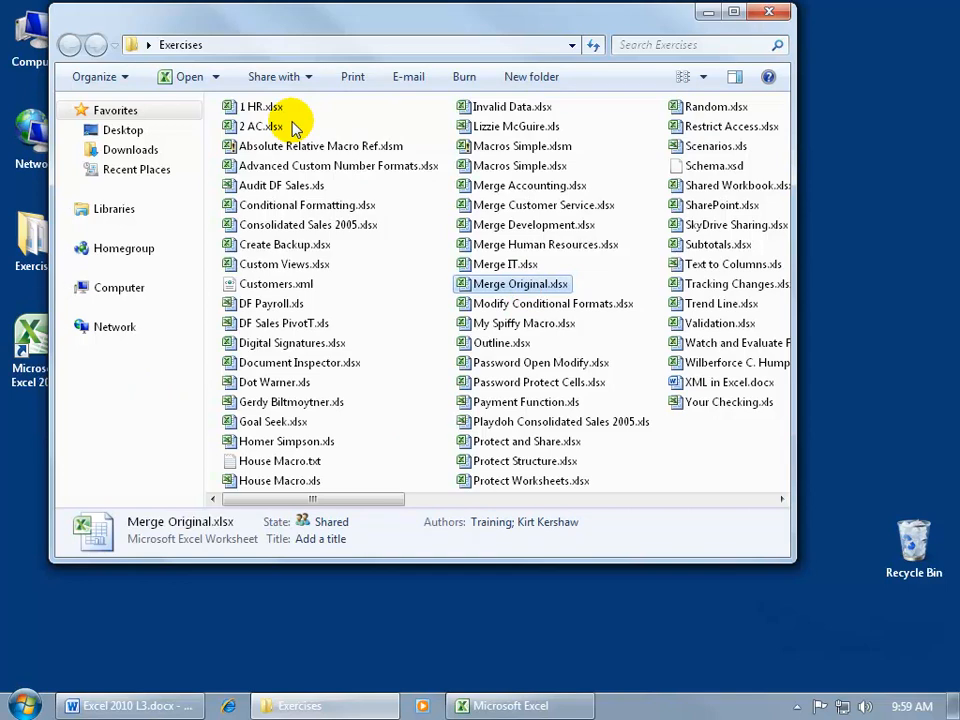
double_click(258, 106)
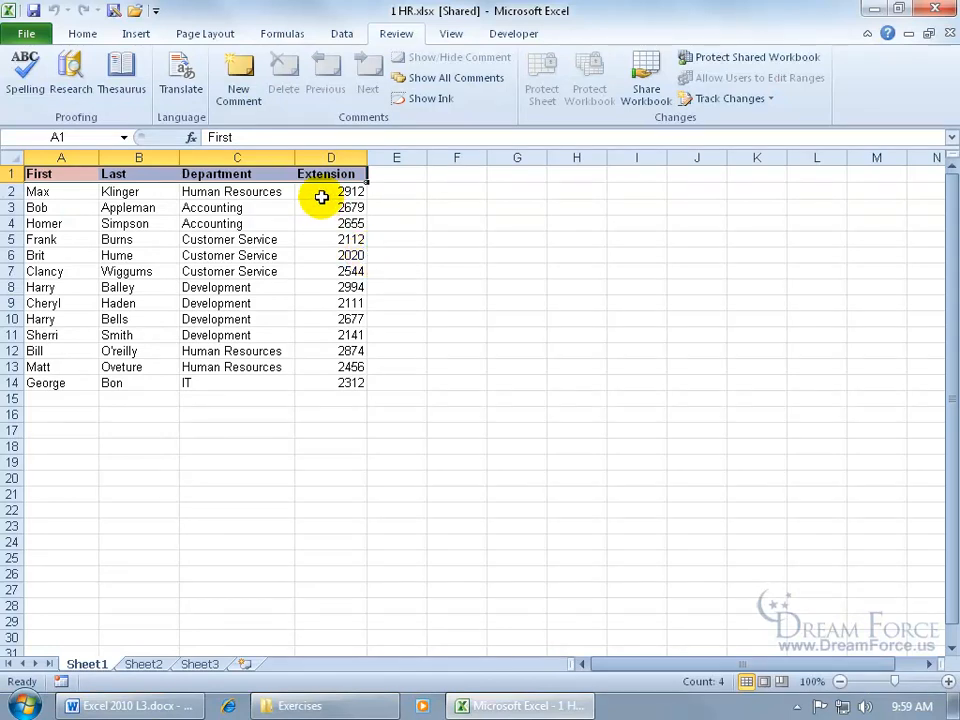
- Set the department in cell C2 to Accounting, and save and close the 1 HR workbook
click(267, 194)
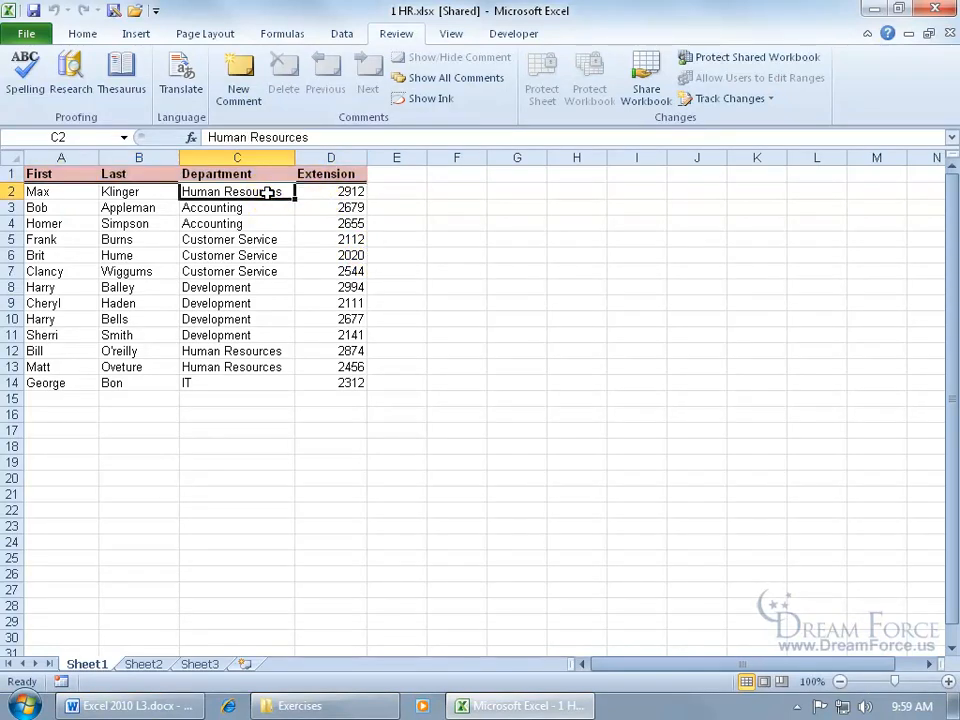
text(Accounting)
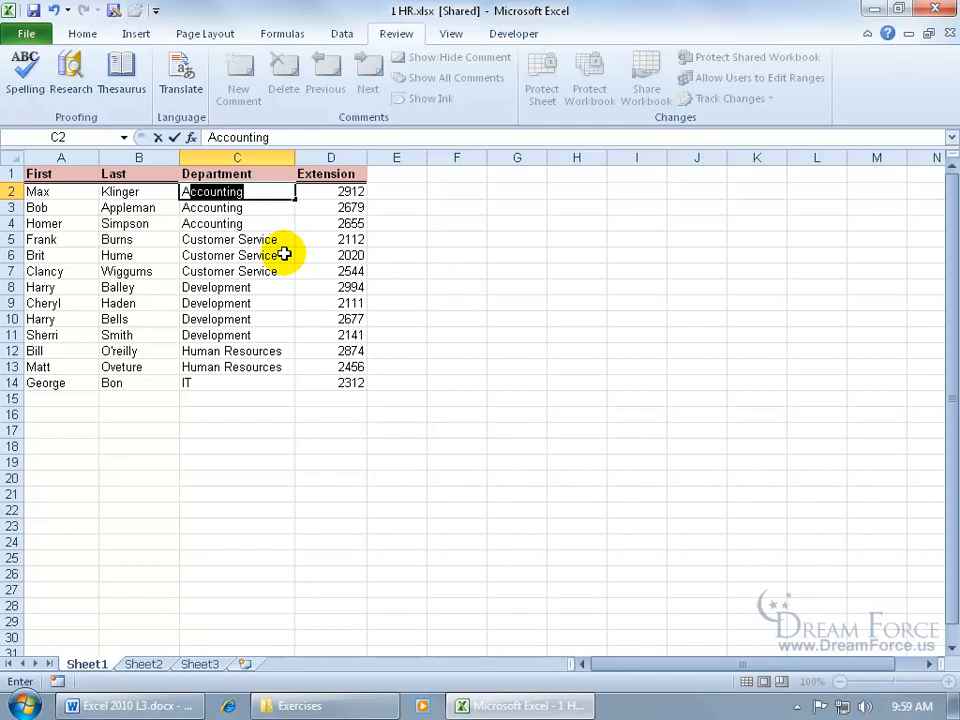
key(Tab)
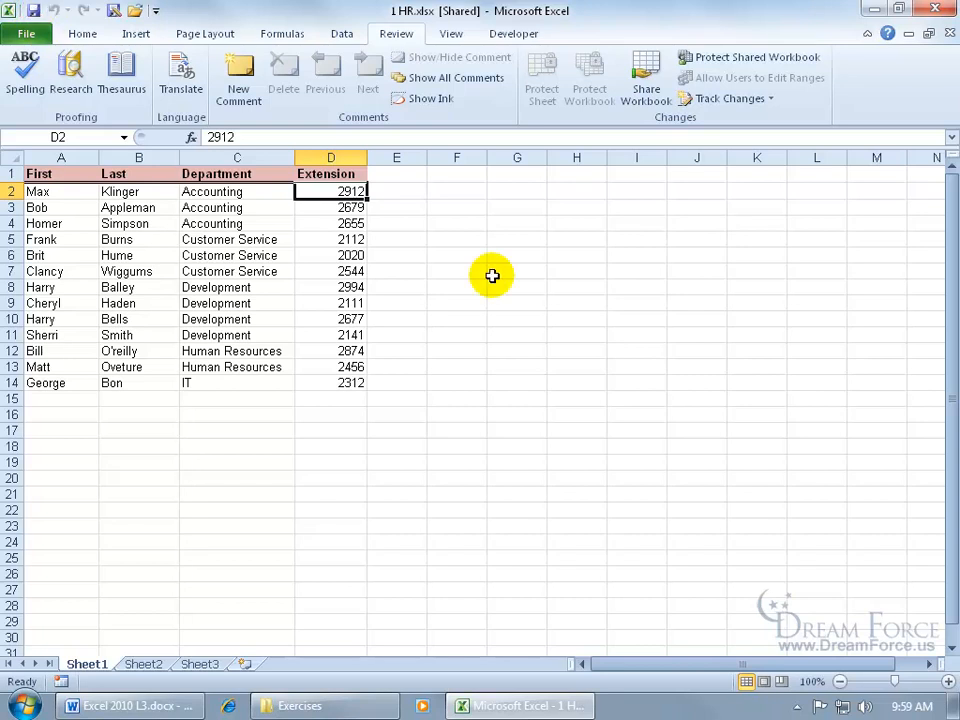
click(947, 34)
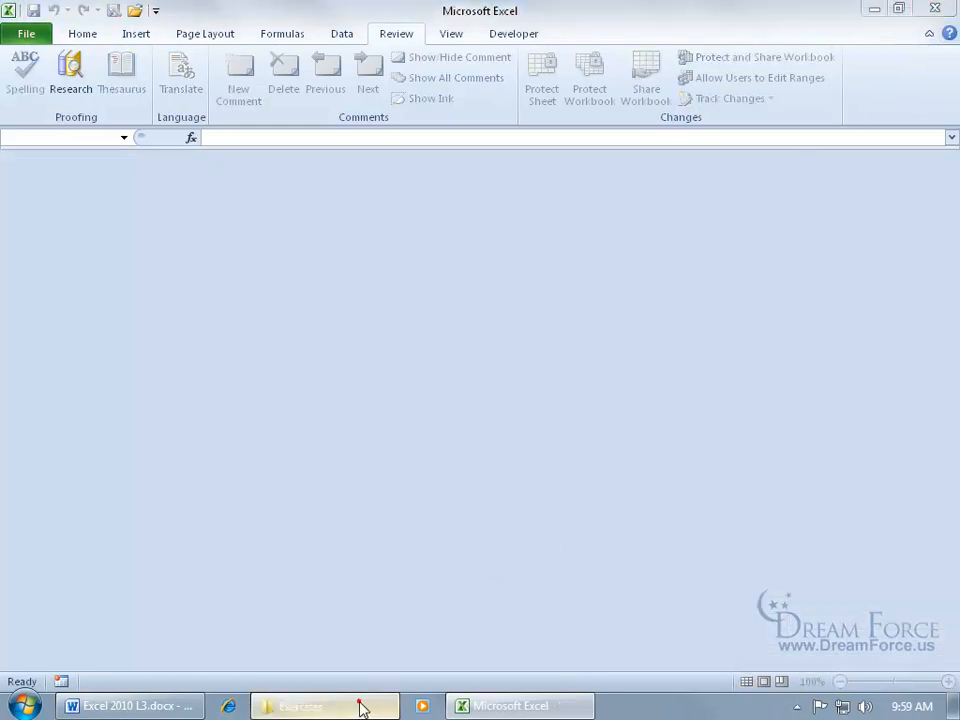
- Open 2 AC.xlsx from the Exercises folder and set the extension in cell D4 to 2600
click(362, 708)
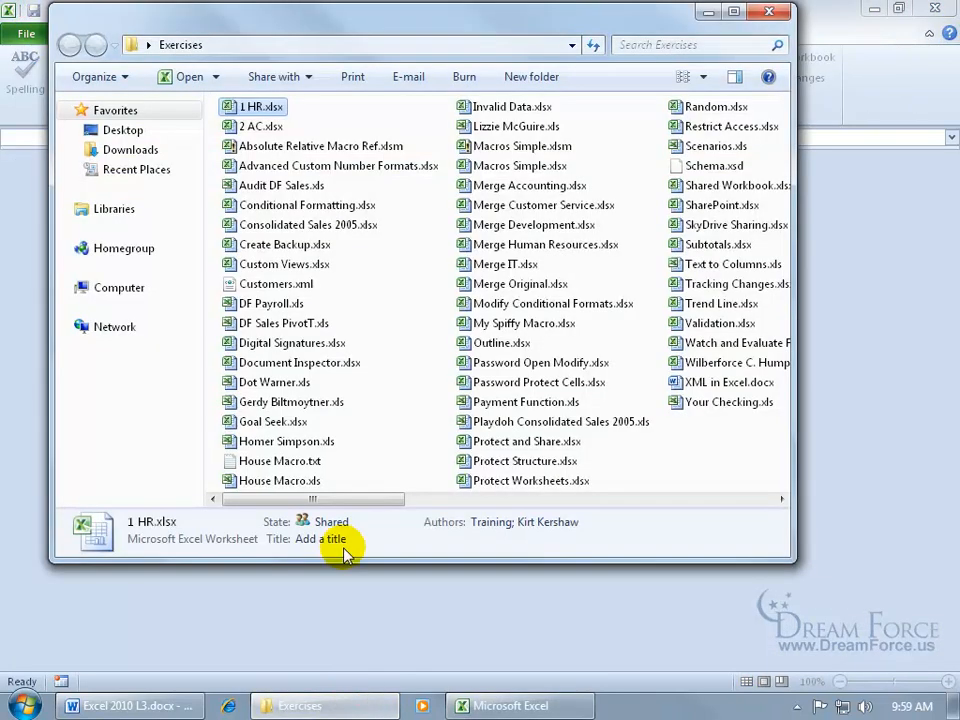
double_click(266, 134)
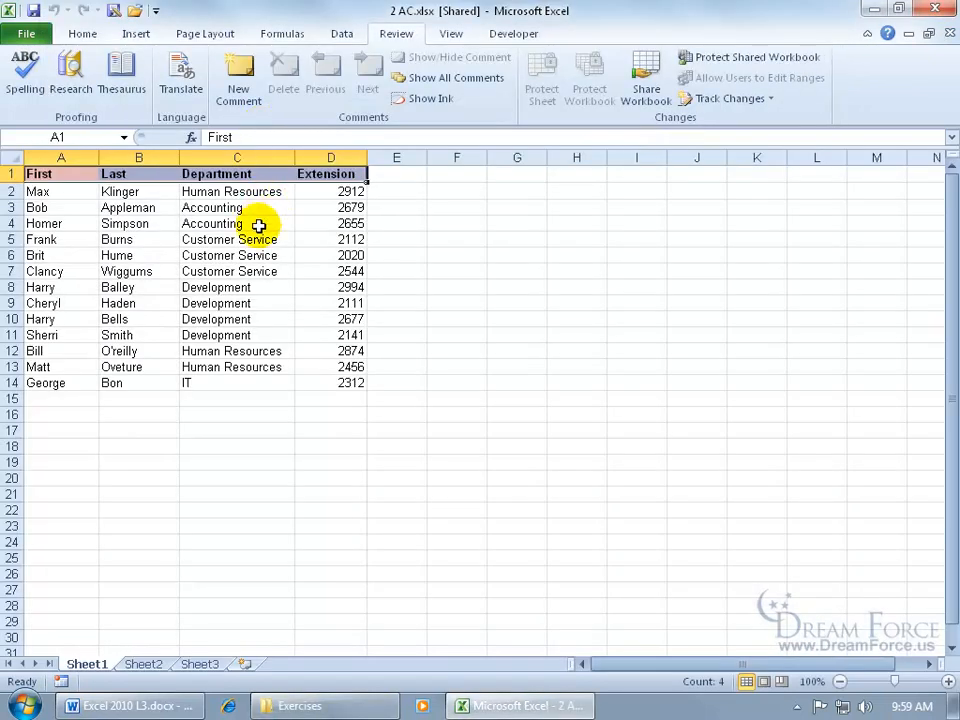
click(332, 223)
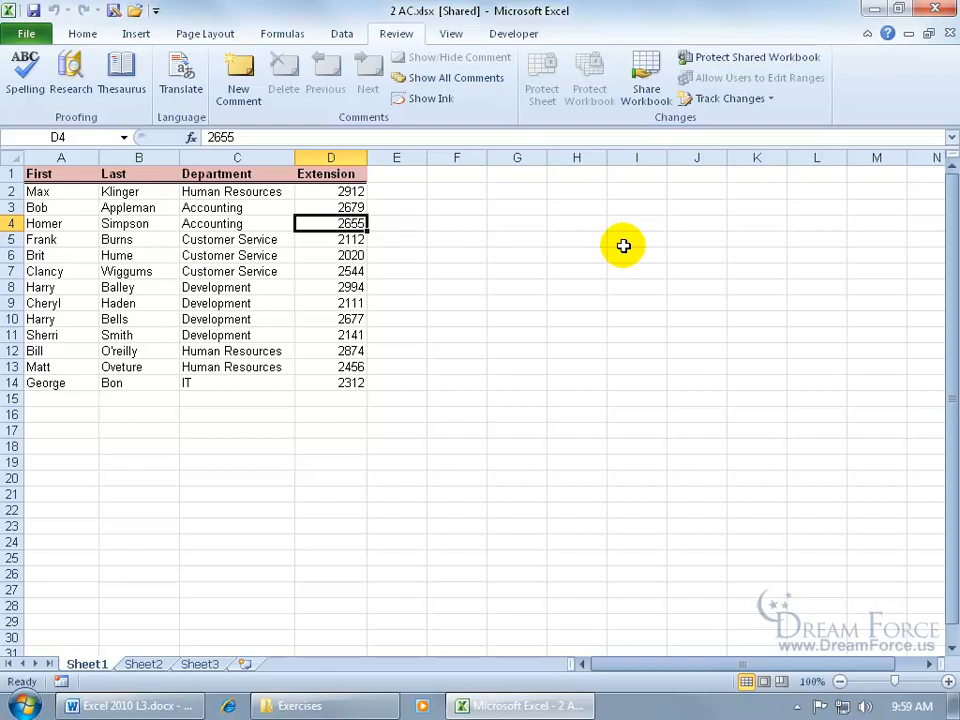
text(2600)
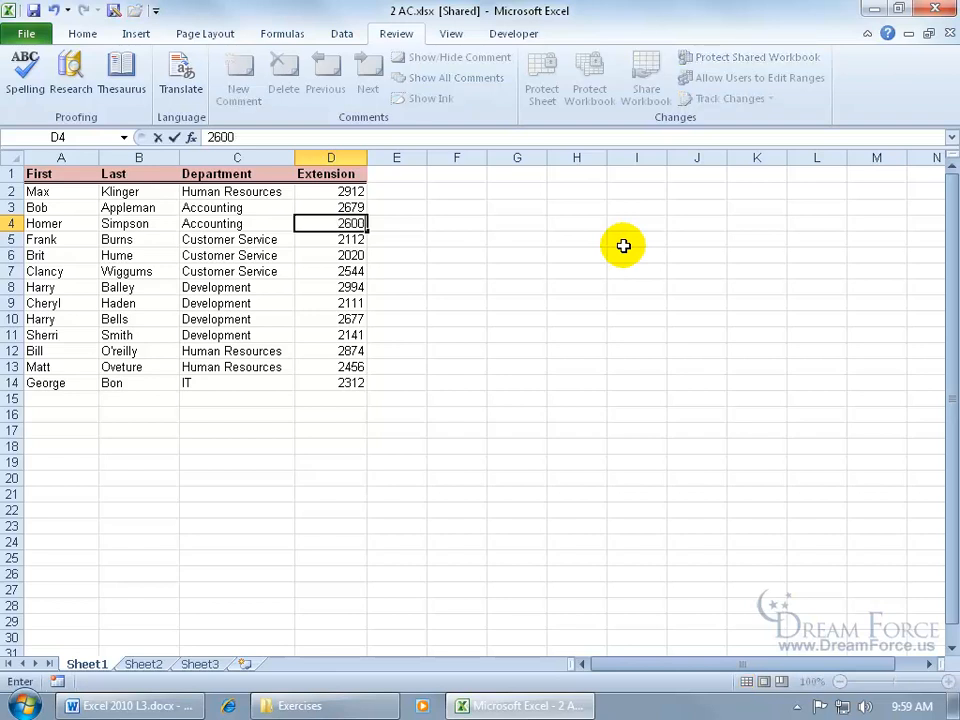
key(Return)
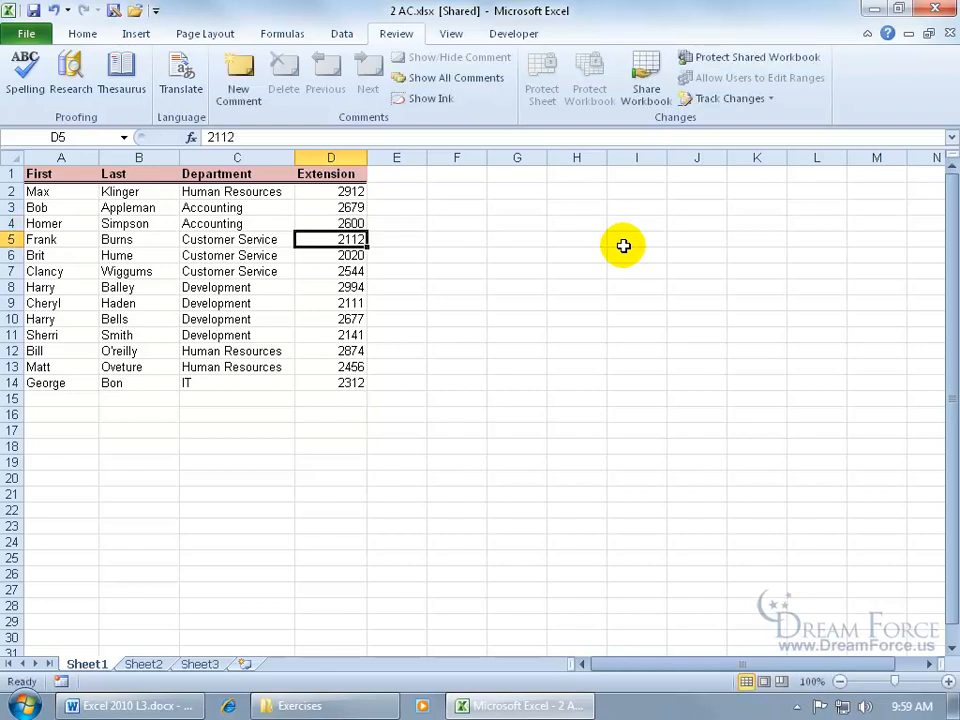
- Save and close the 2 AC workbook, and open Merge Original.xlsx from the Exercises folder
click(33, 11)
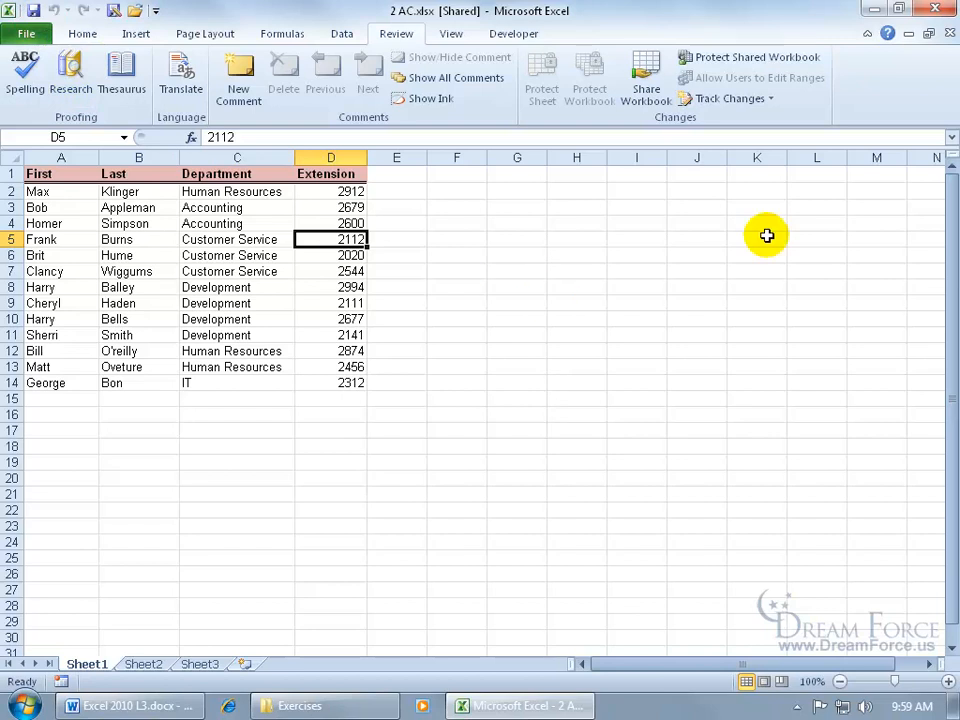
click(948, 33)
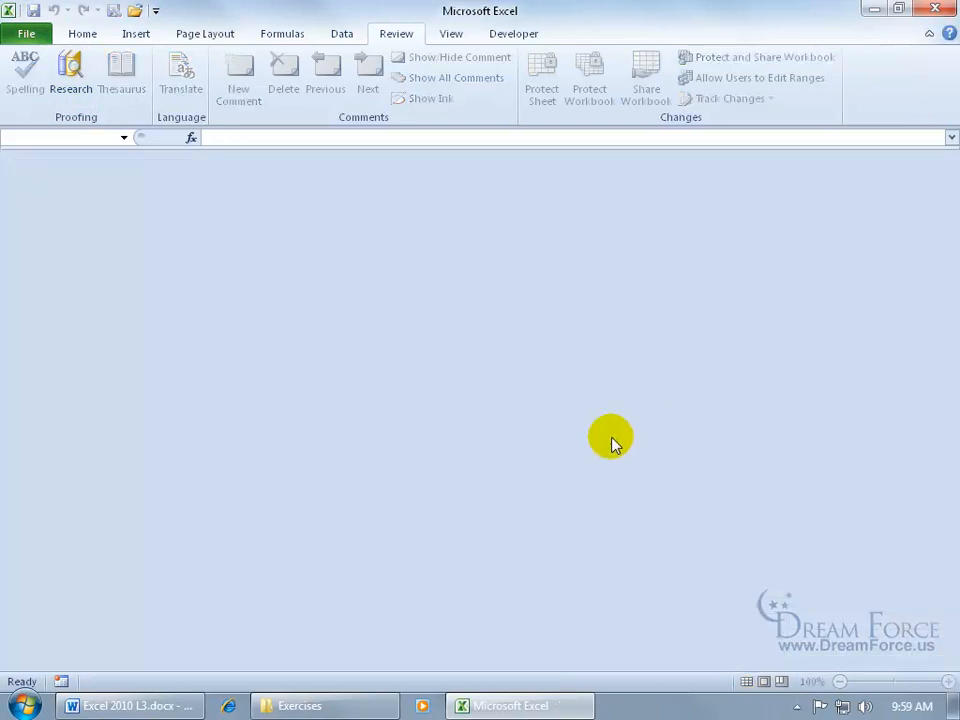
click(331, 706)
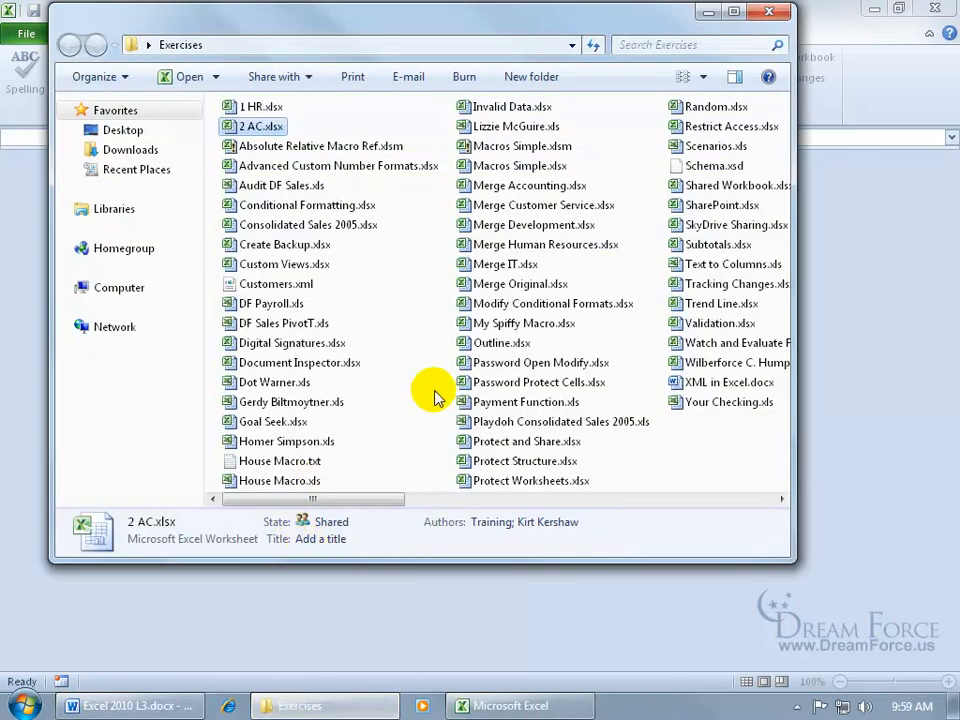
double_click(507, 284)
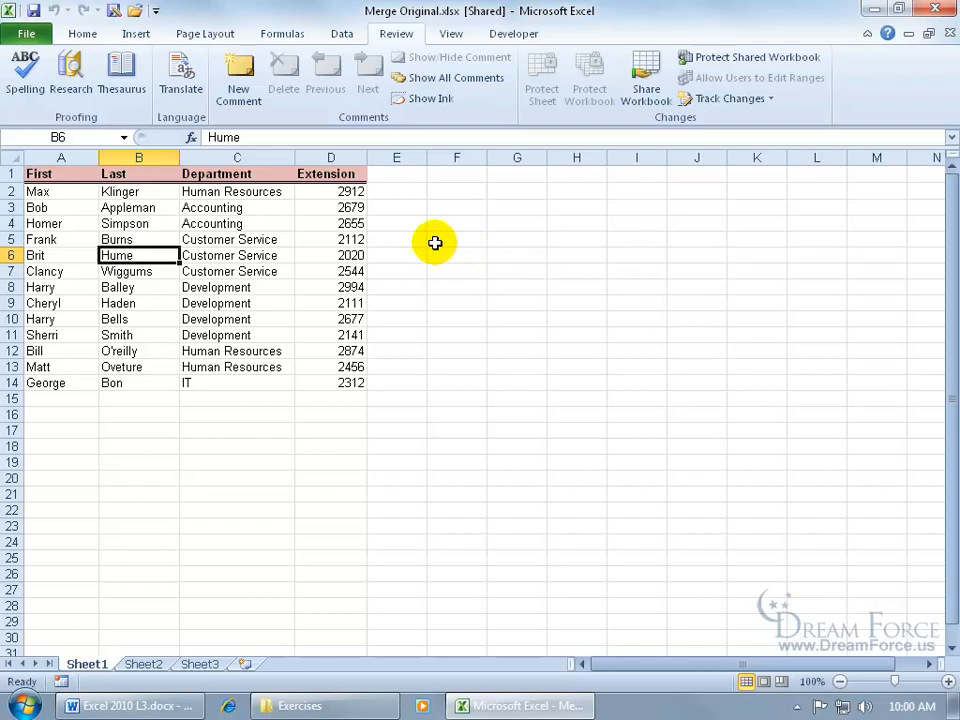
- Add the Compare and Merge Workbooks command from All Commands to the Quick Access Toolbar for all documents
right_click(90, 11)
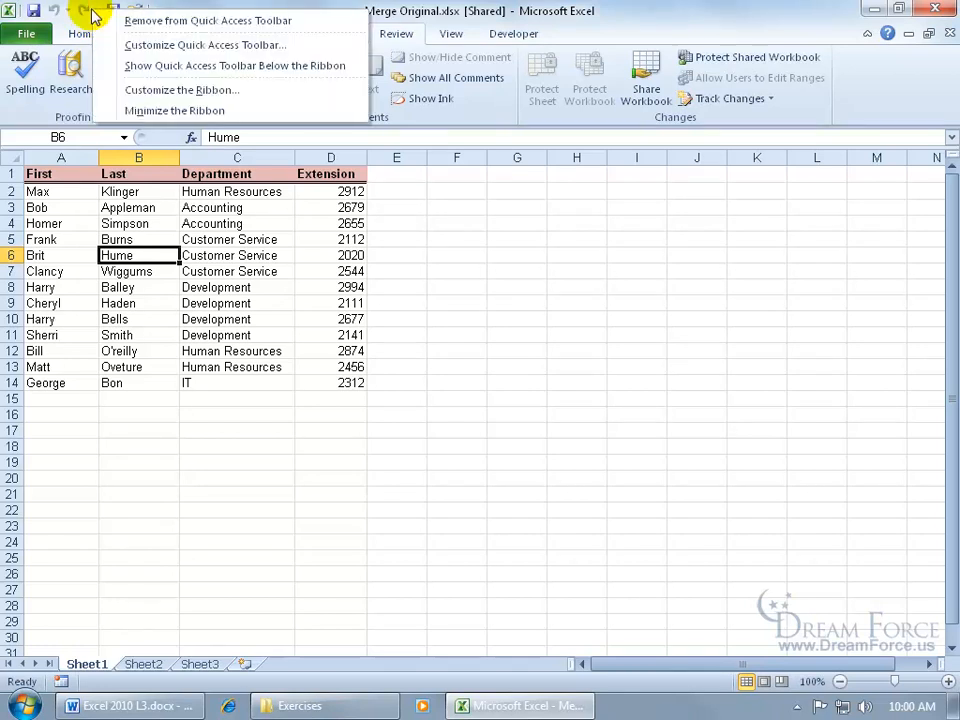
click(146, 46)
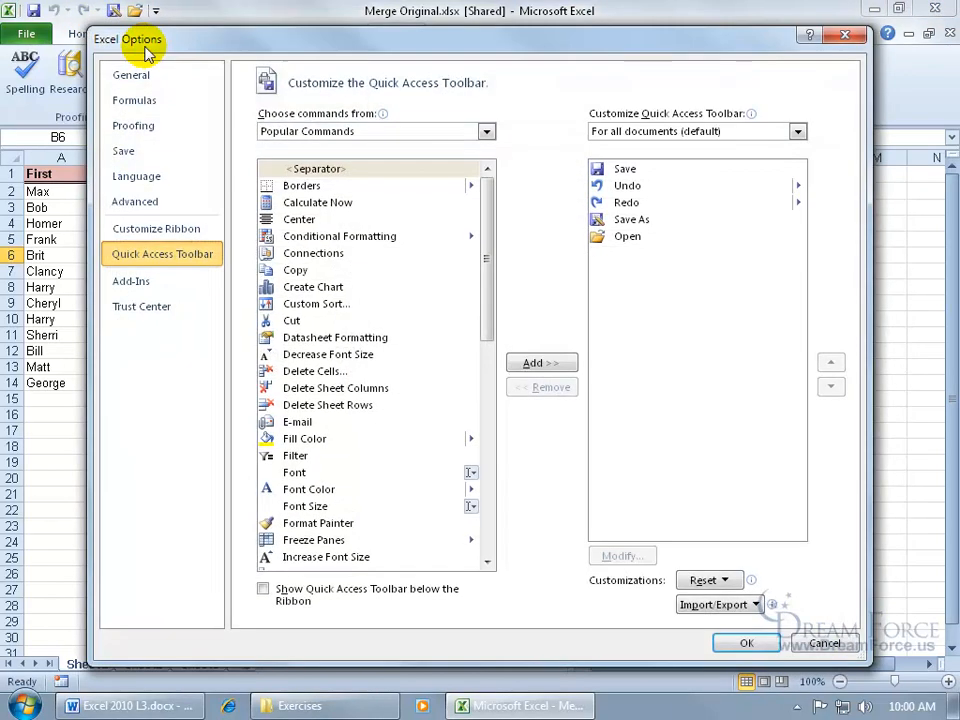
click(486, 133)
click(476, 182)
drag(489, 193, 487, 243)
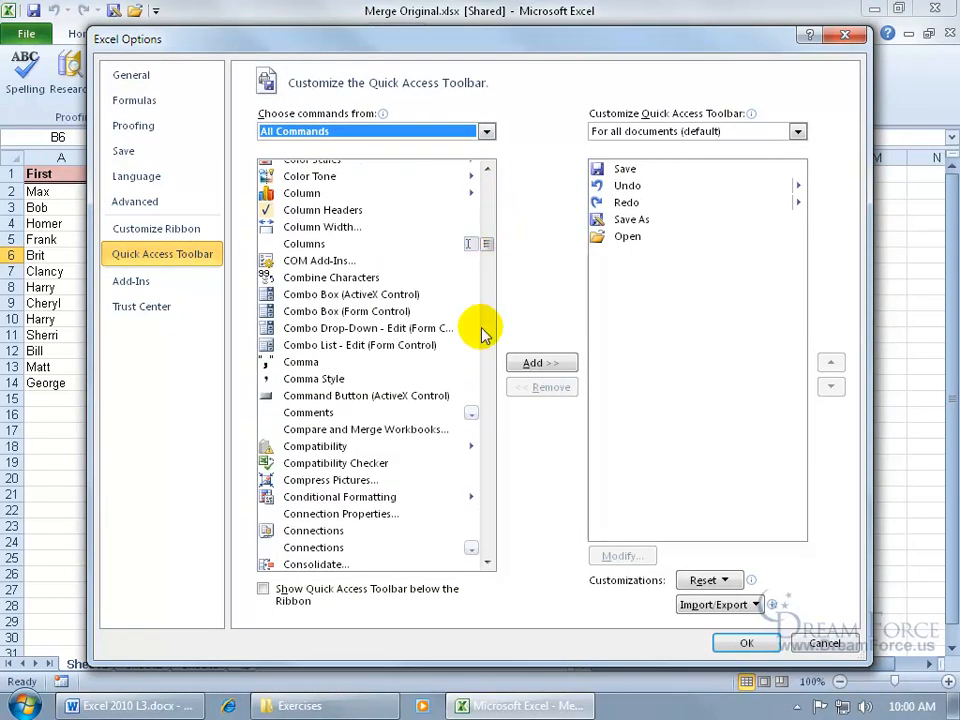
double_click(393, 437)
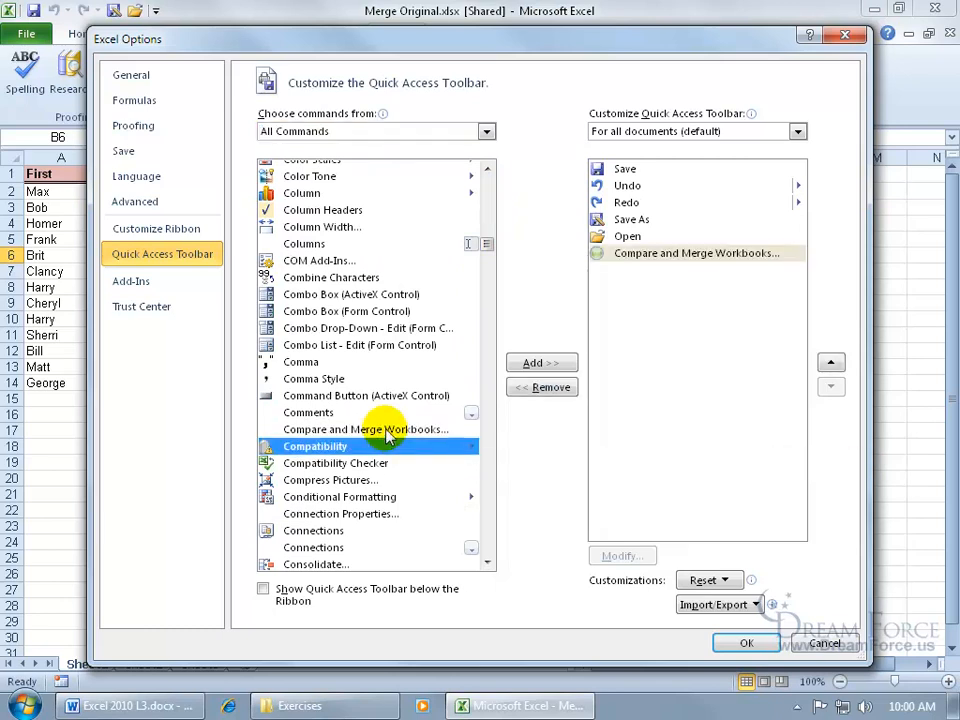
click(746, 643)
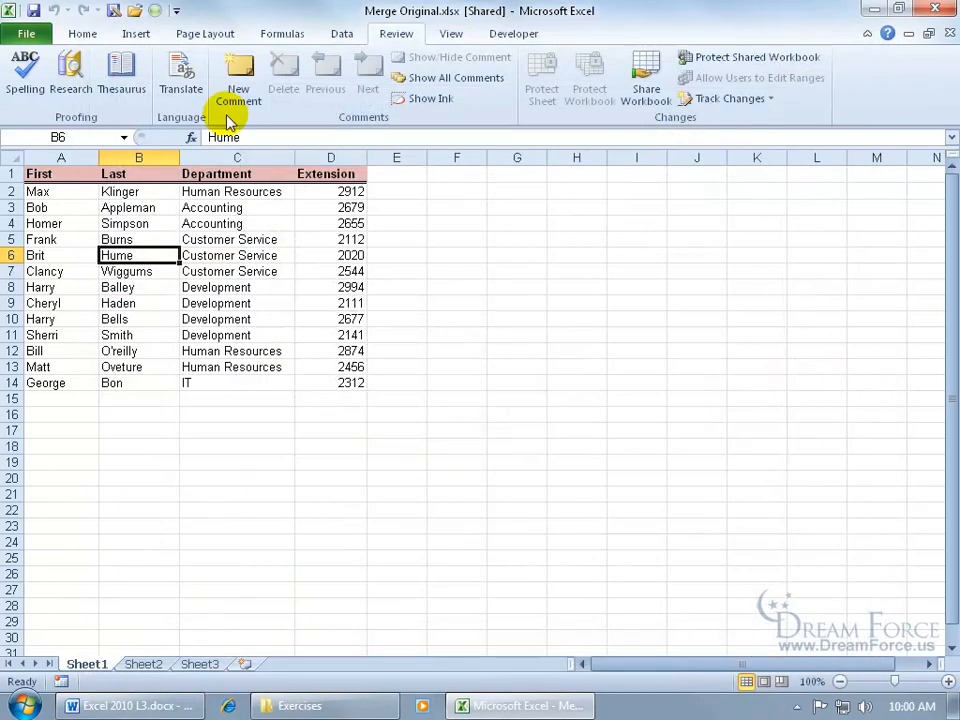
- Merge 1 HR.xlsx and 2 AC.xlsx into the current workbook, and check the merged cells C2 and D4
click(155, 11)
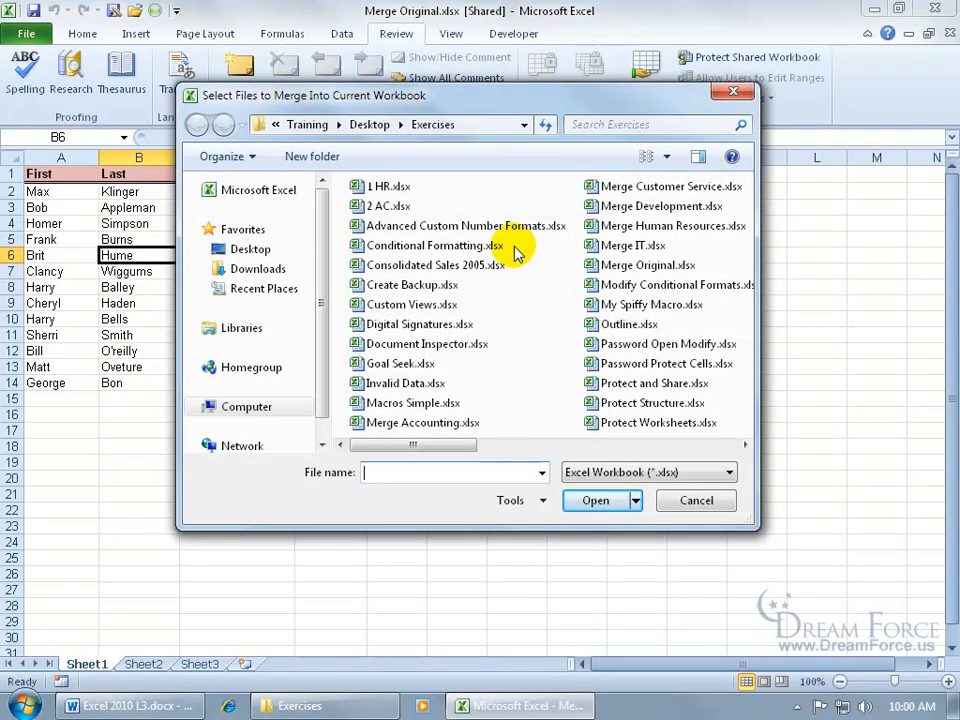
click(388, 186)
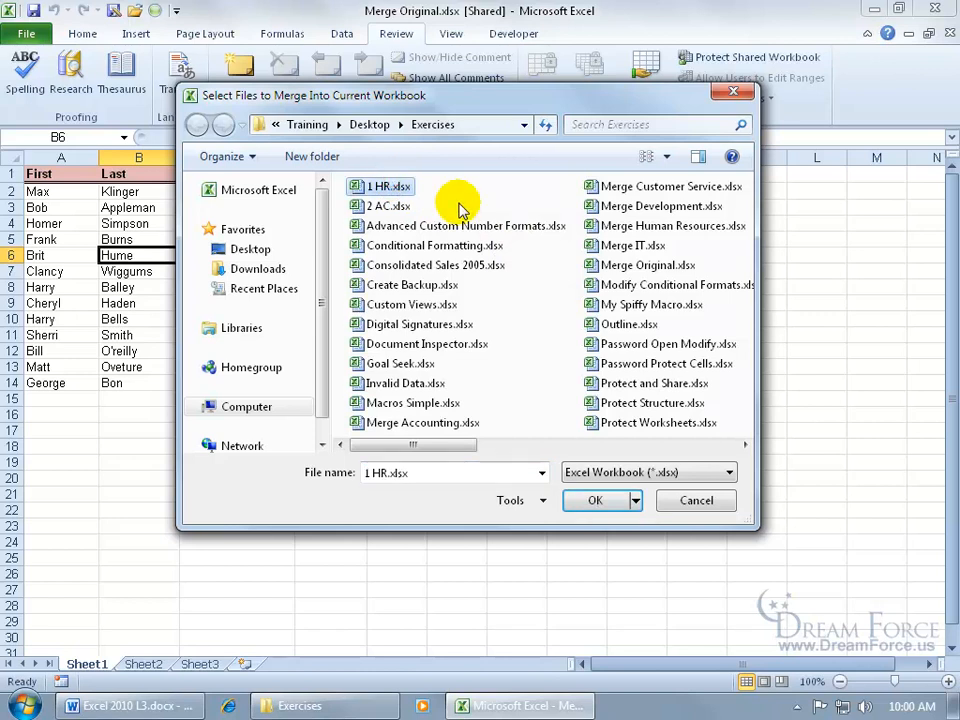
ctrl+click(392, 205)
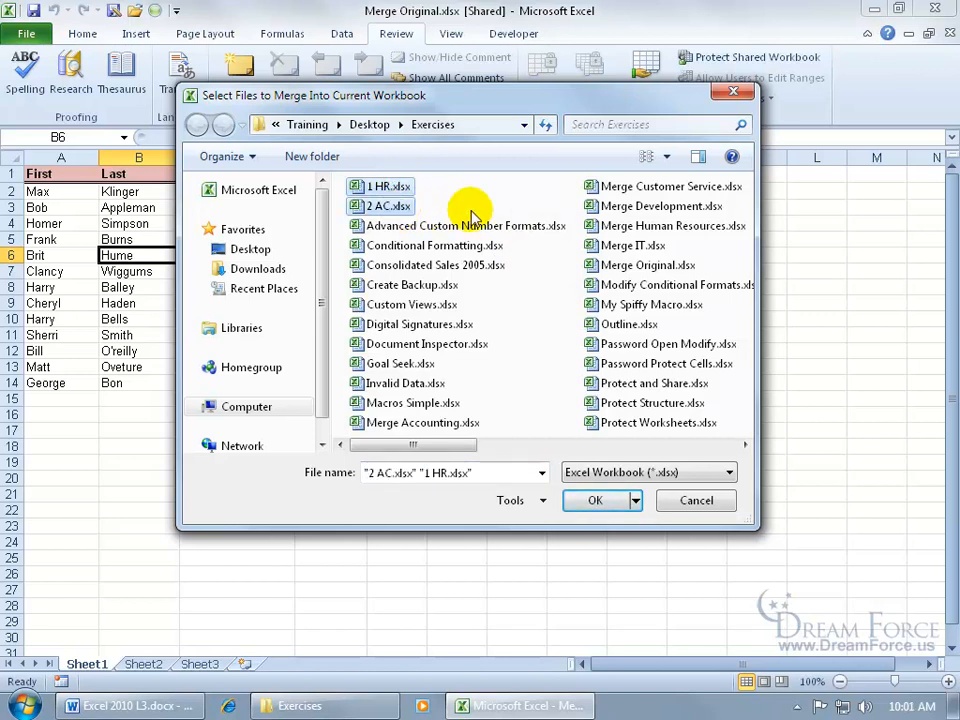
click(595, 500)
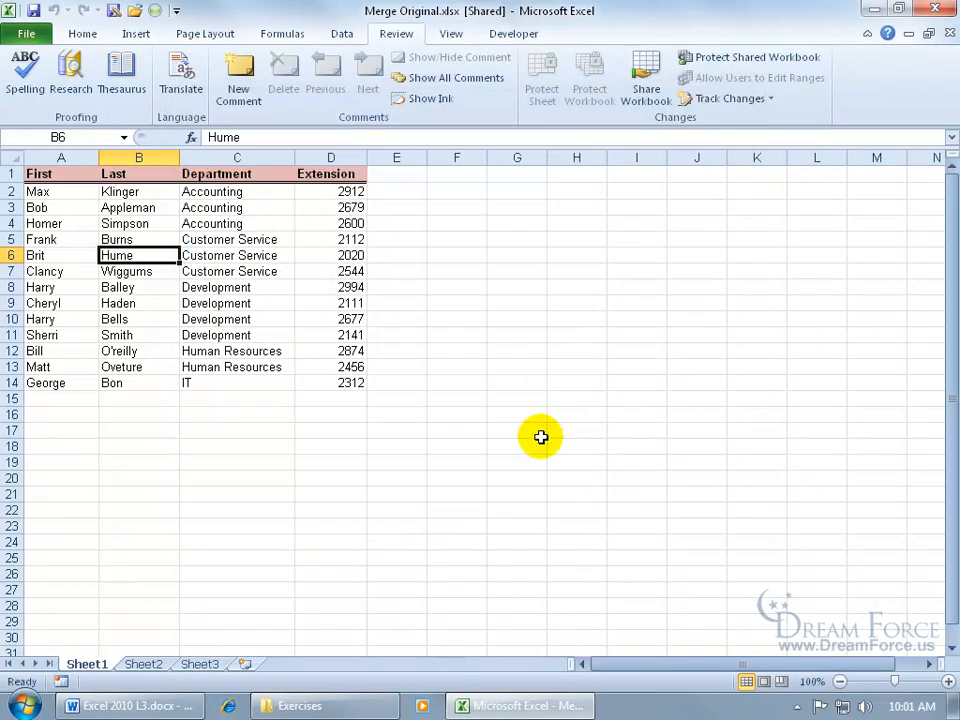
click(253, 191)
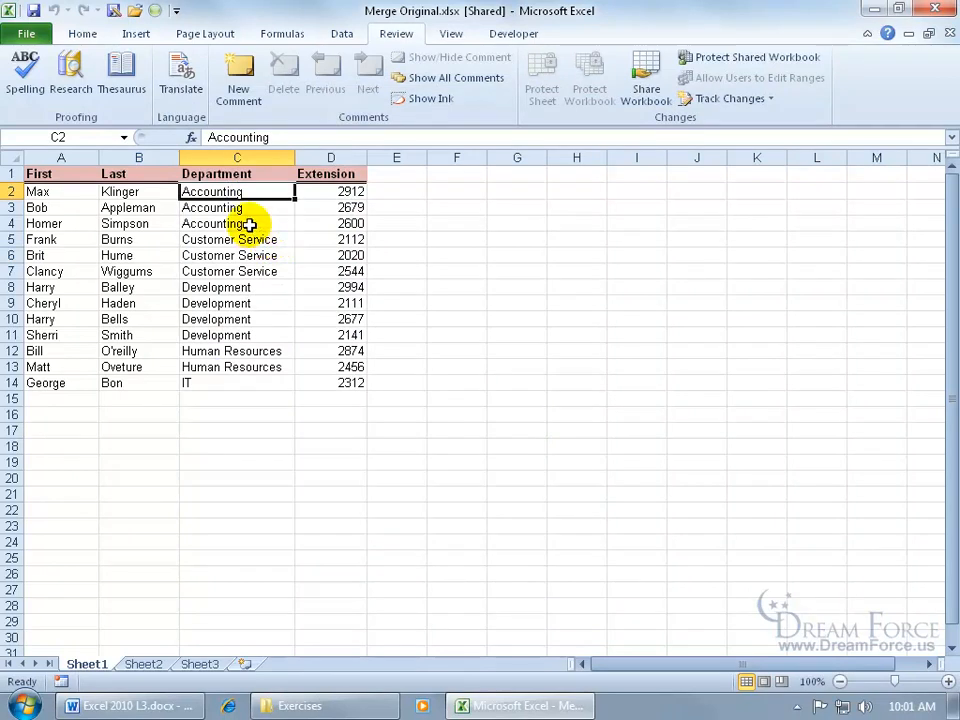
click(356, 223)
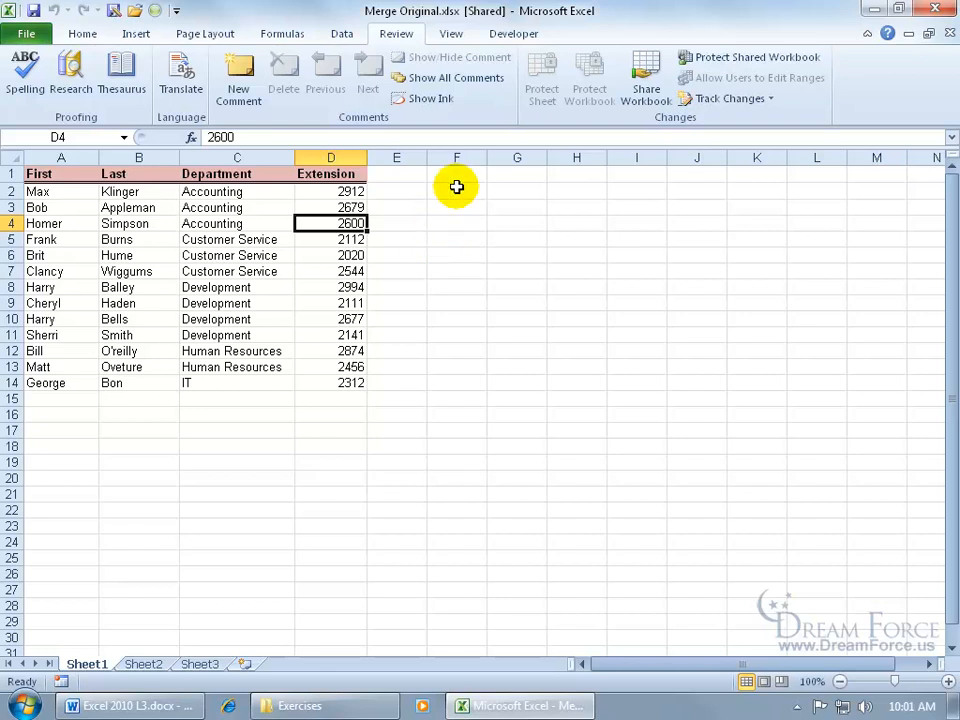
- Review the not yet reviewed changes, accepting both row 5 deletions and the D4 extension change but rejecting the C2 department change
click(745, 100)
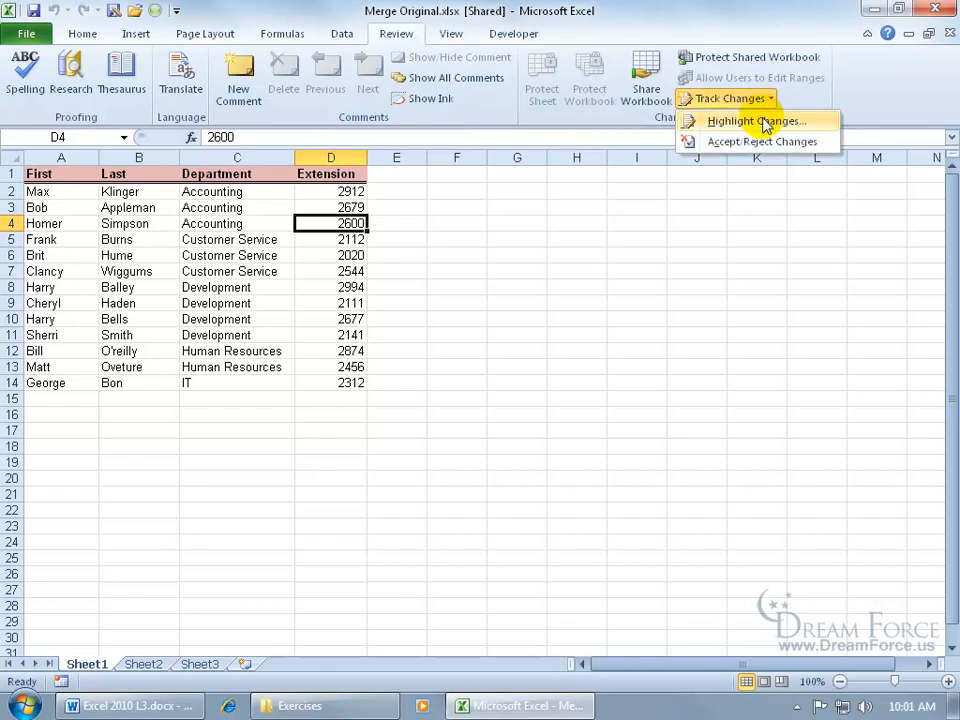
click(762, 141)
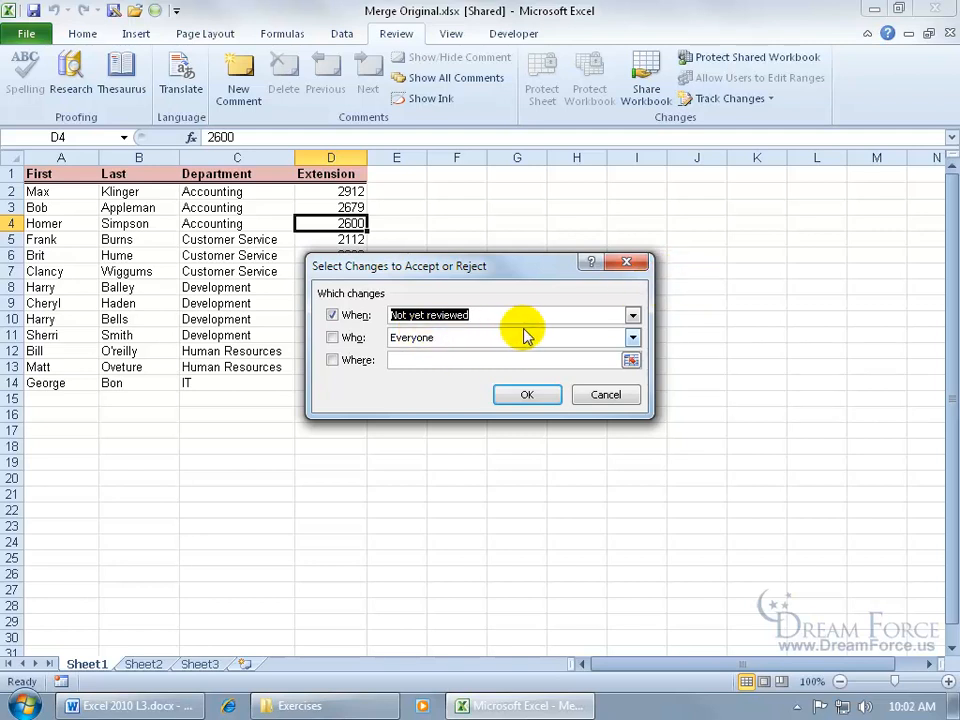
click(543, 394)
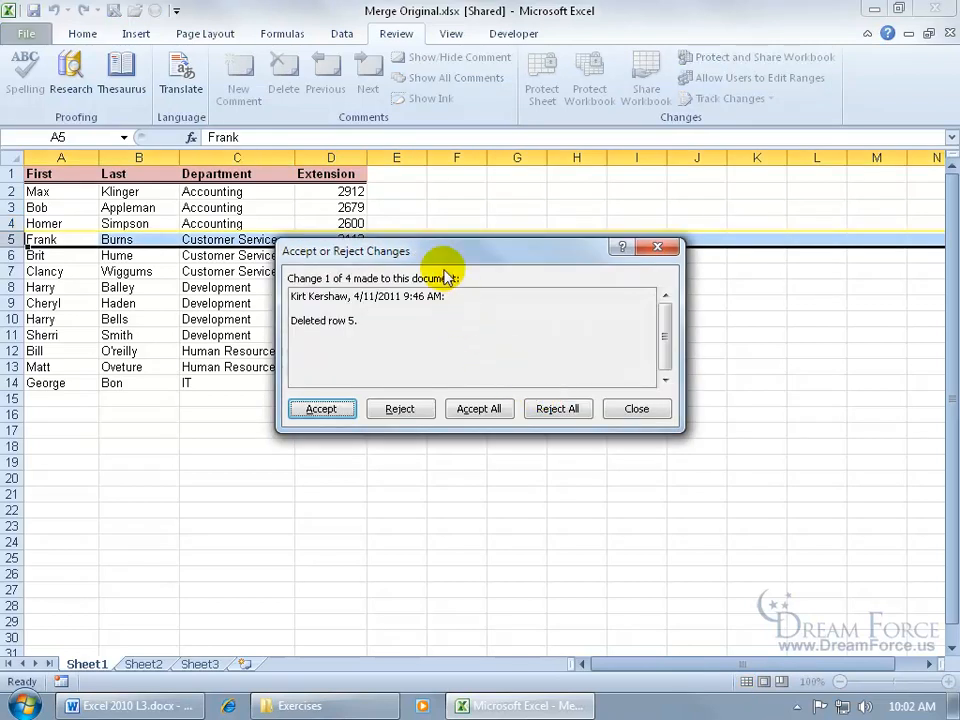
drag(444, 250, 450, 298)
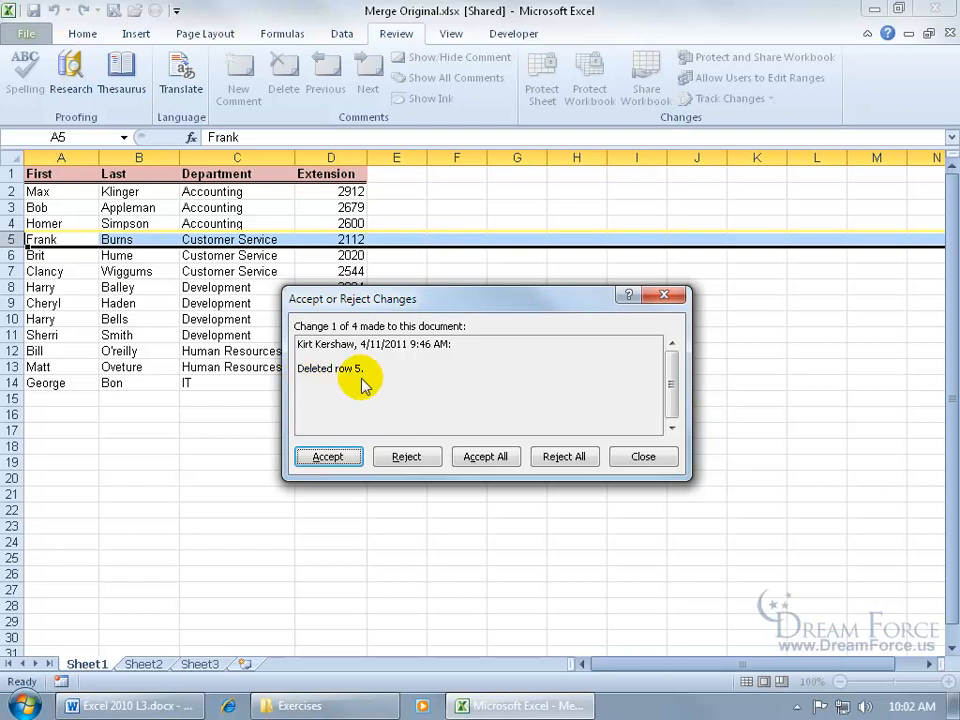
click(330, 455)
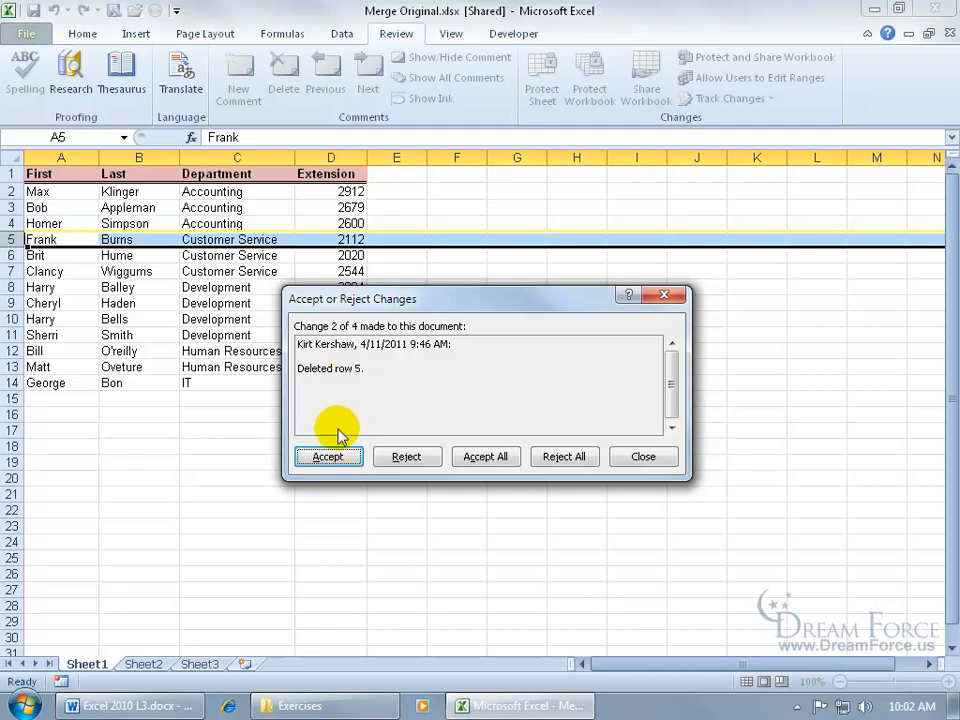
click(330, 456)
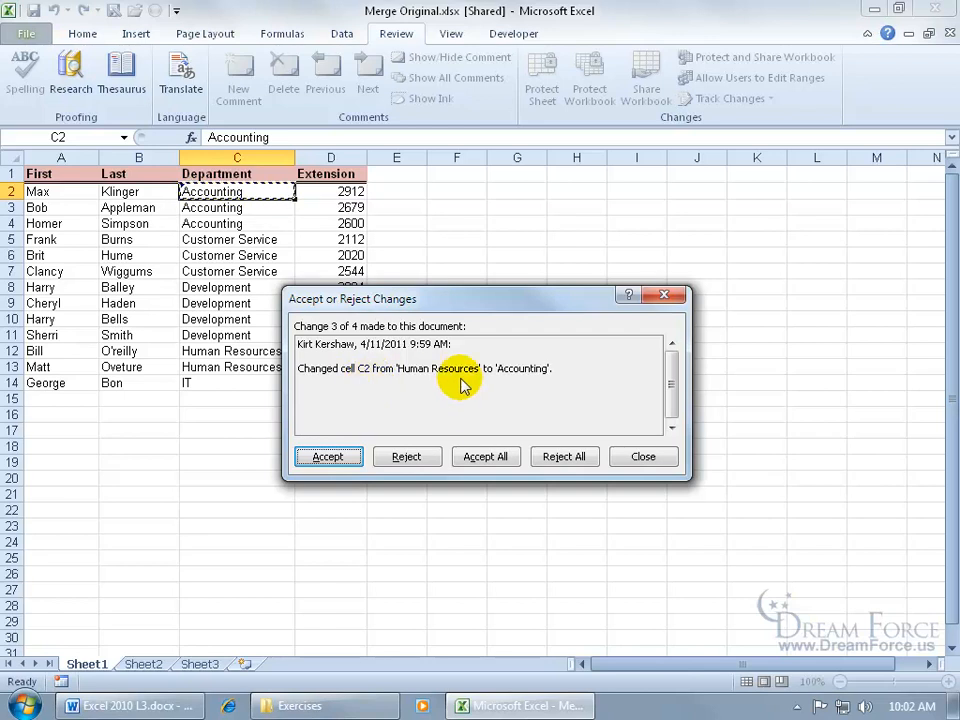
click(410, 452)
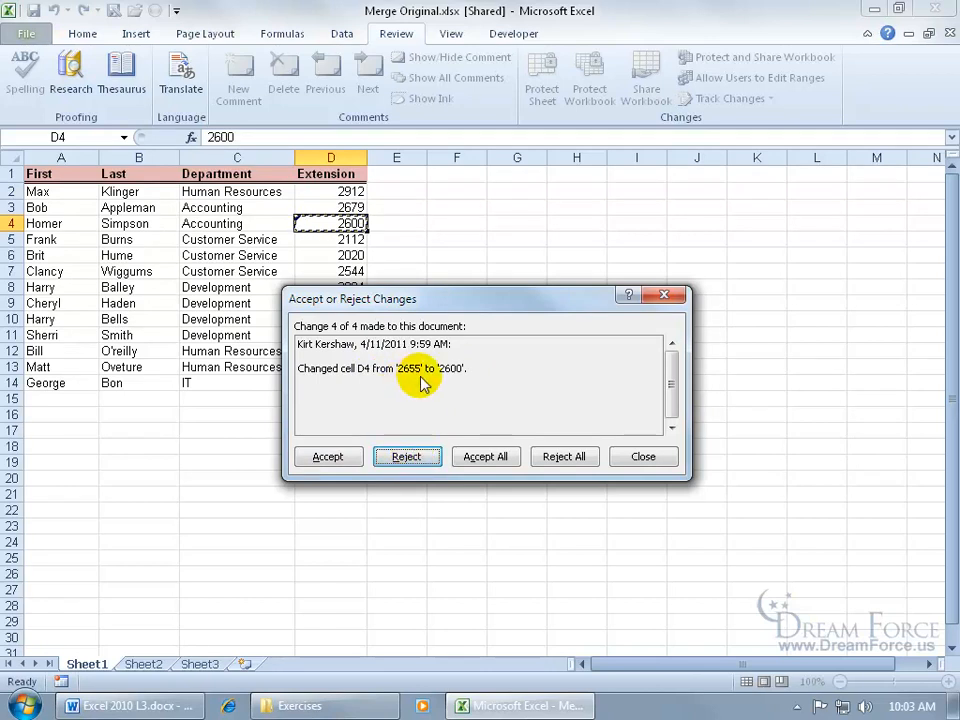
click(330, 456)
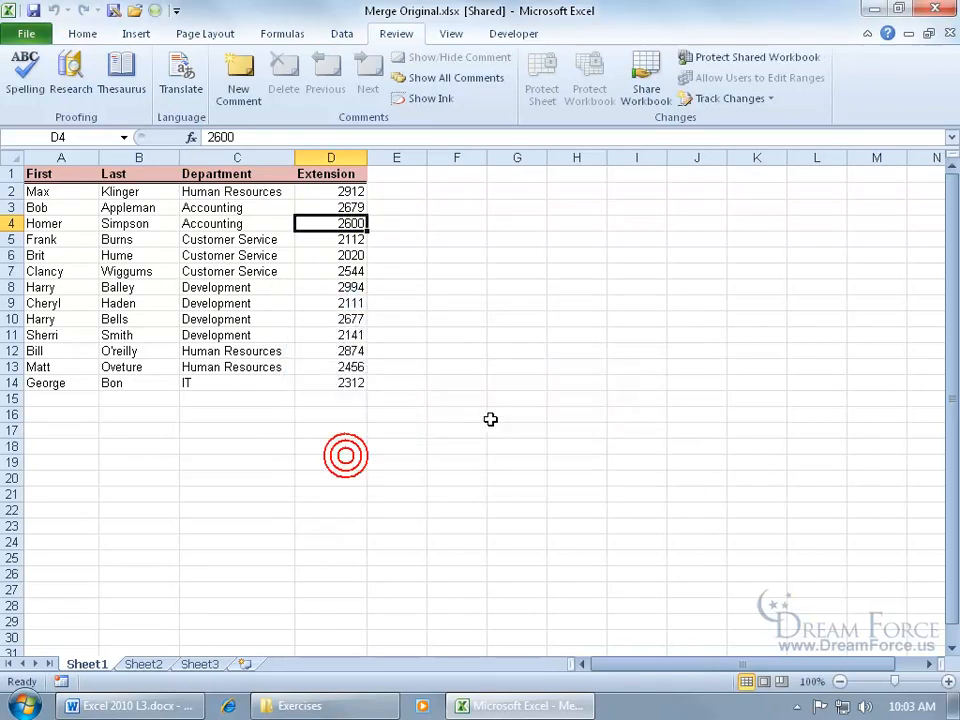
- Check for further tracked changes to accept or reject, using 4/11/2011 as the date filter
click(762, 98)
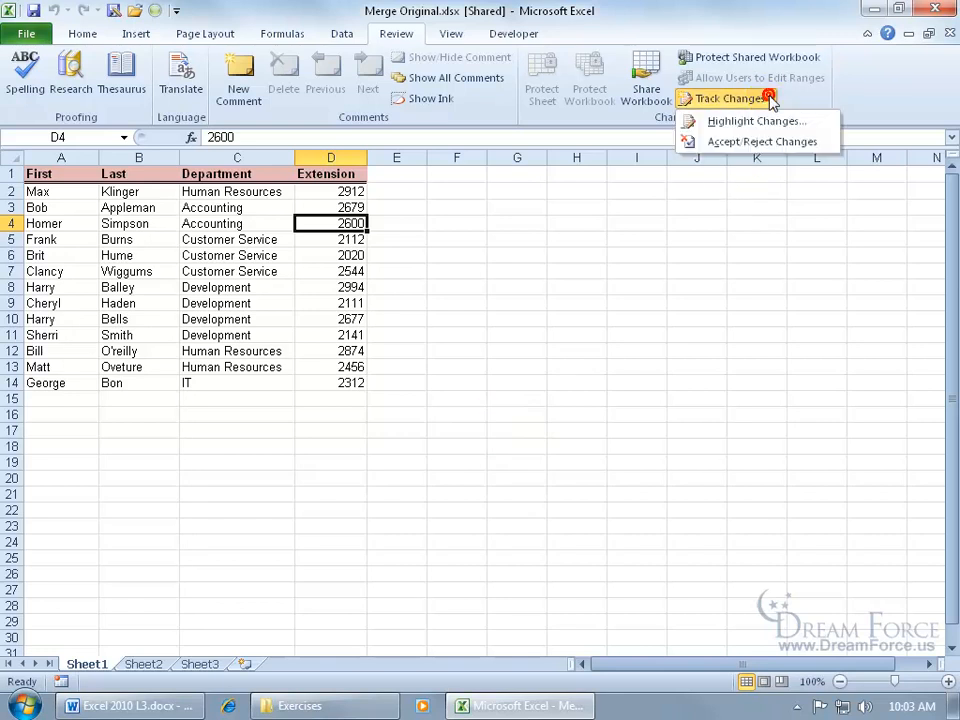
click(745, 142)
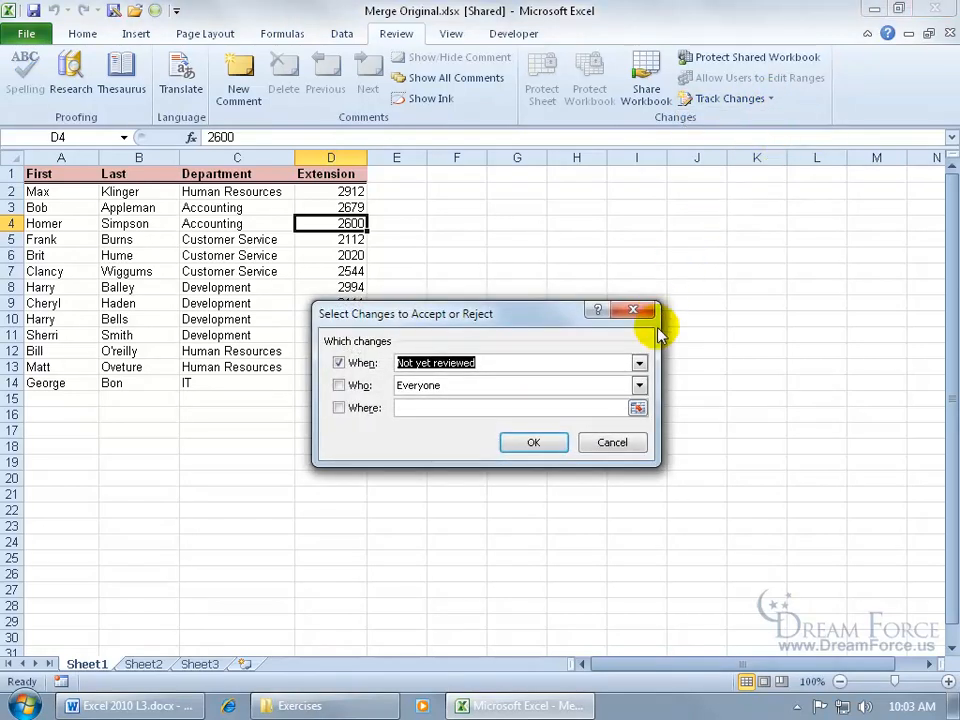
click(639, 362)
click(580, 391)
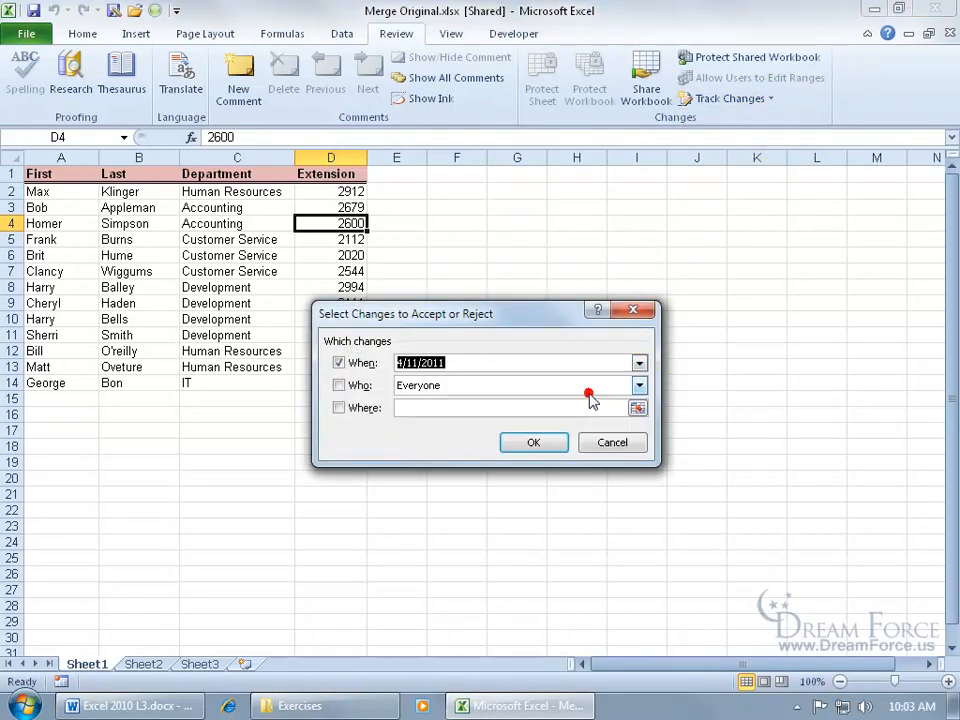
click(418, 363)
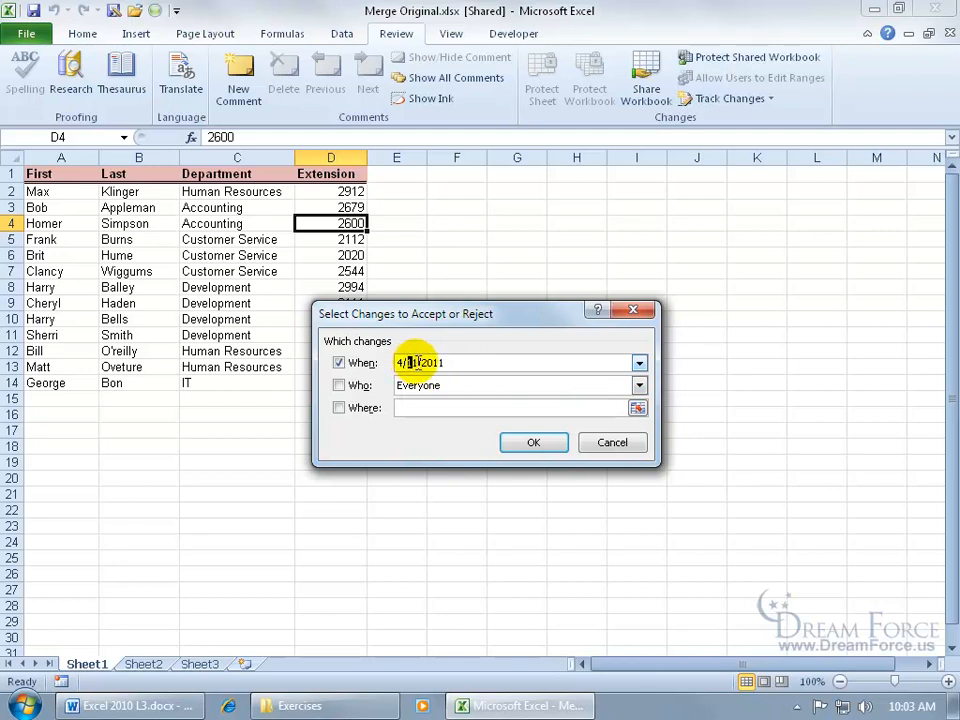
click(416, 362)
click(540, 450)
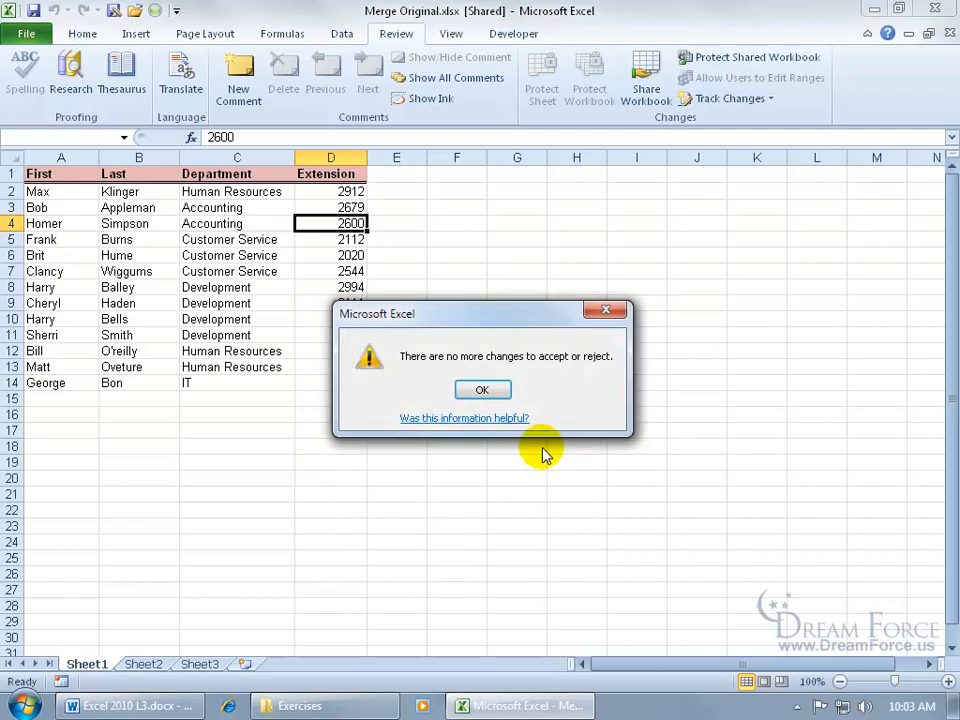
click(484, 390)
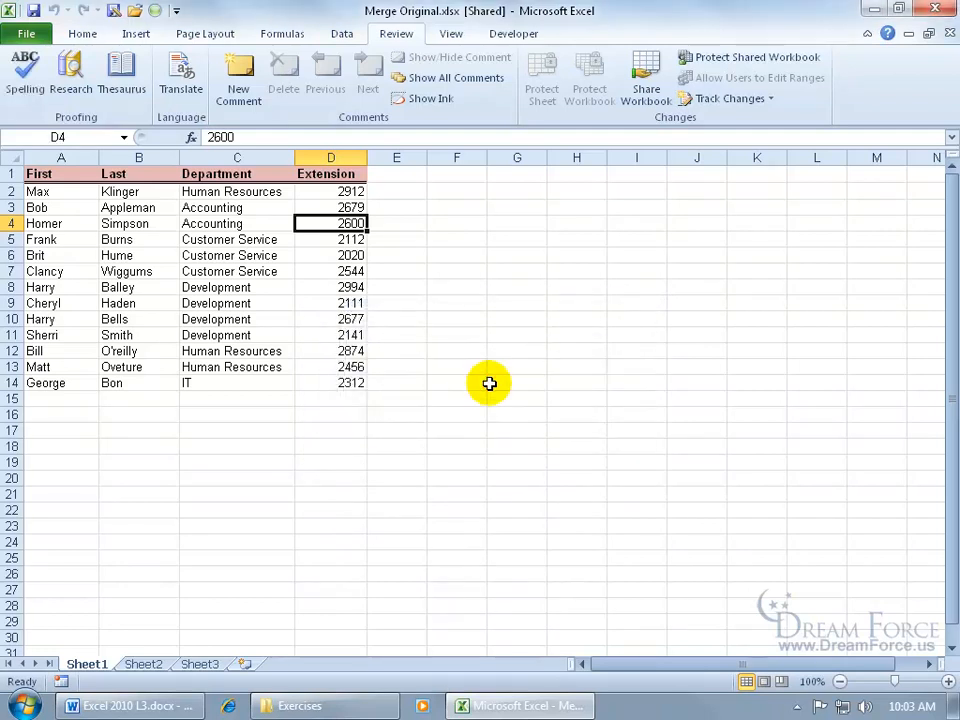